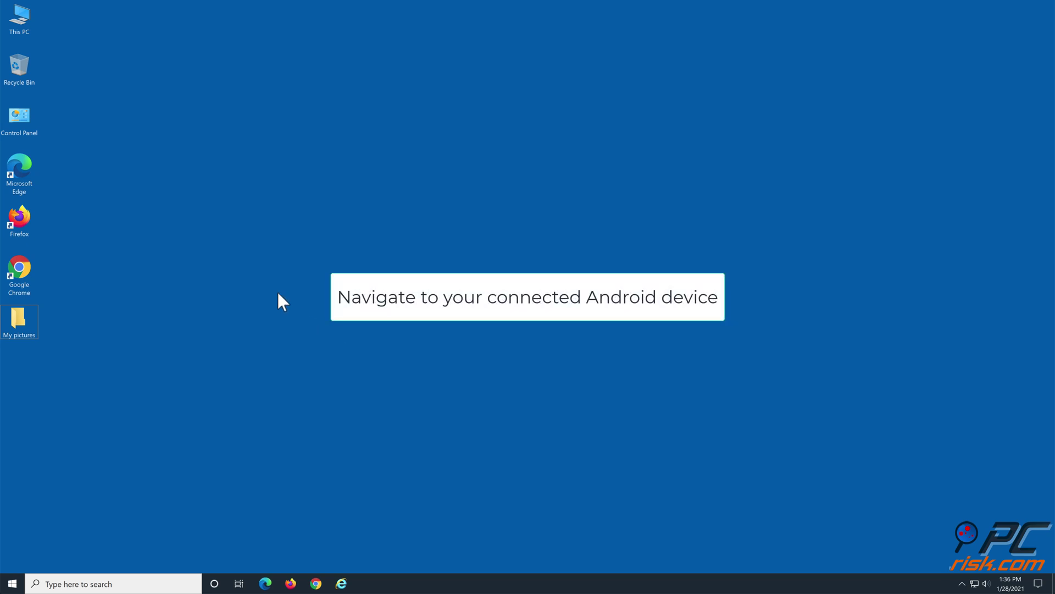
# Step: Browse This PC > X1 > Internal shared storage > DCIM > Camera and select the first photo
pyautogui.doubleClick(22, 31)
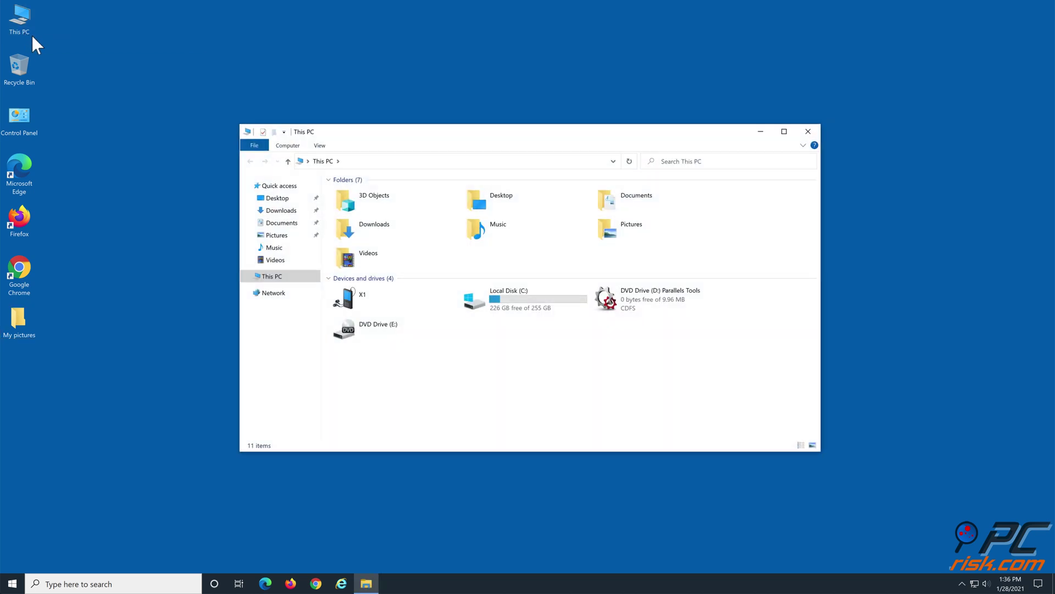
pyautogui.doubleClick(367, 313)
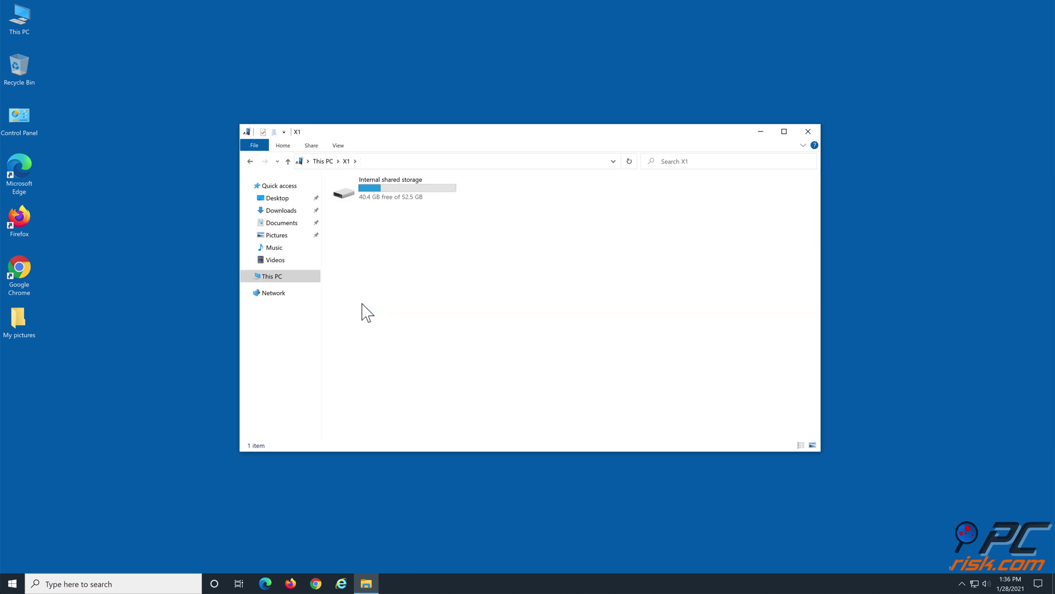
pyautogui.doubleClick(406, 205)
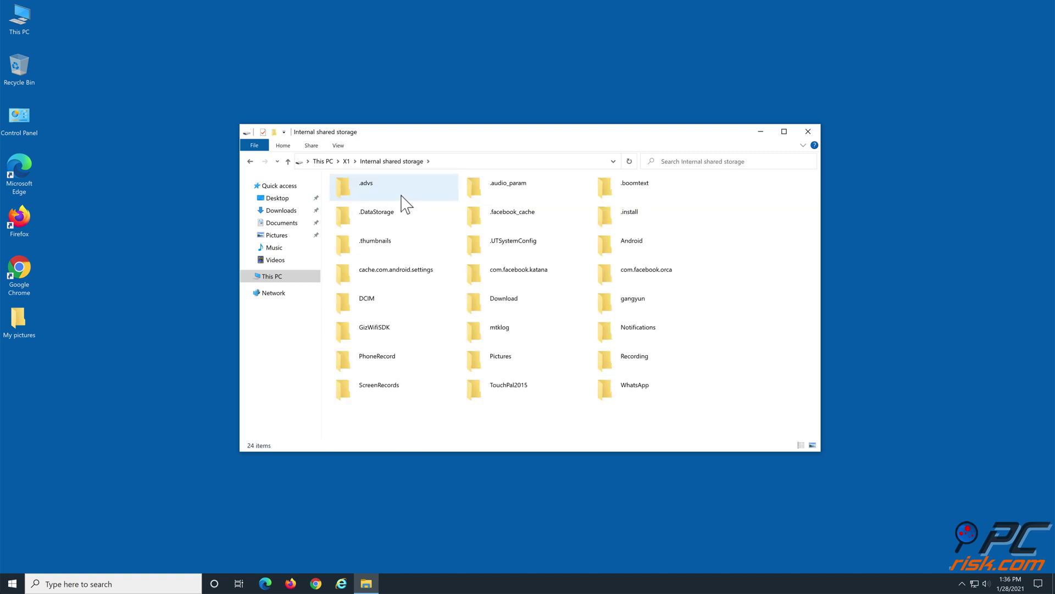
pyautogui.doubleClick(394, 309)
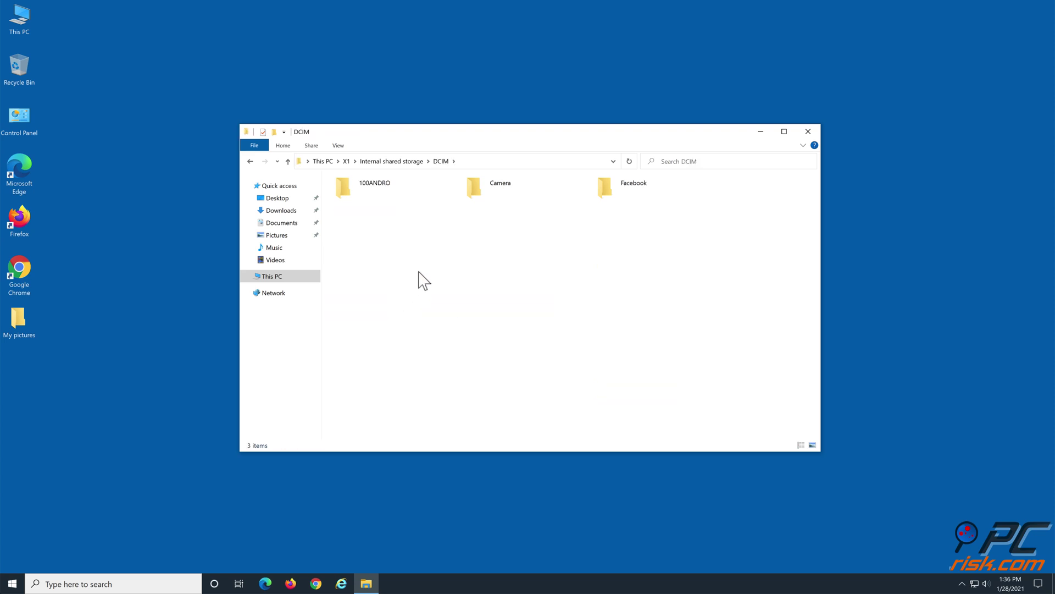
pyautogui.doubleClick(491, 205)
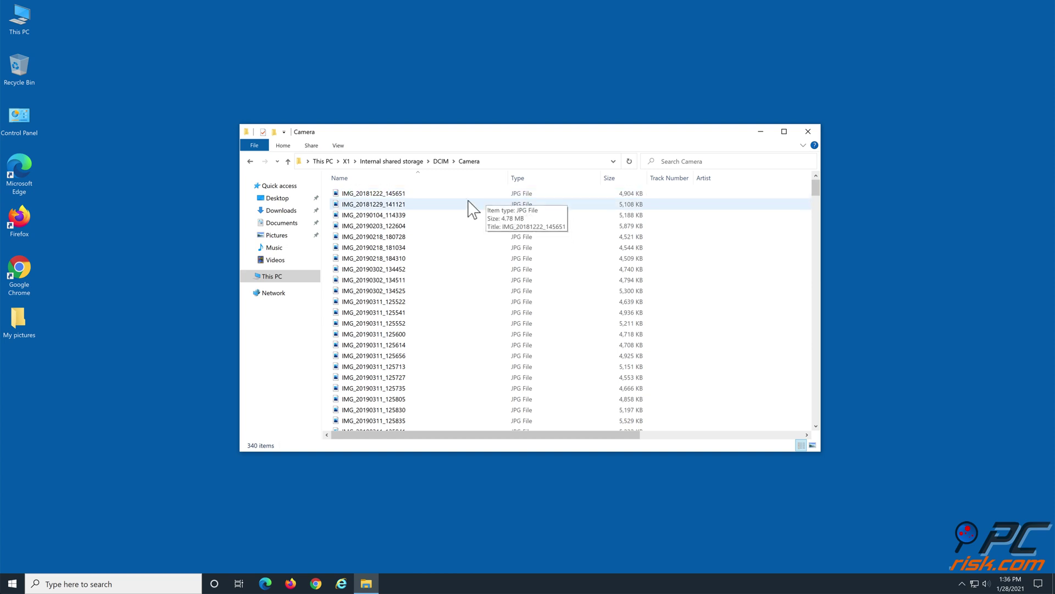
pyautogui.click(348, 195)
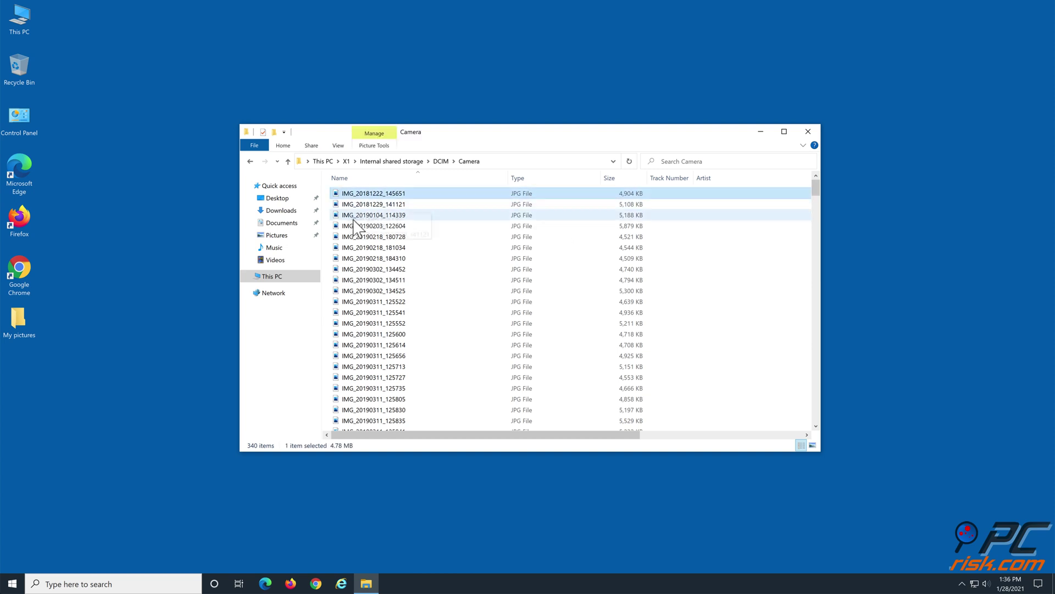
# Step: Copy the first 16 photos through IMG_20190311_125656 into My pictures and close the window
pyautogui.keyDown('shift'); pyautogui.click(376, 356); pyautogui.keyUp('shift')
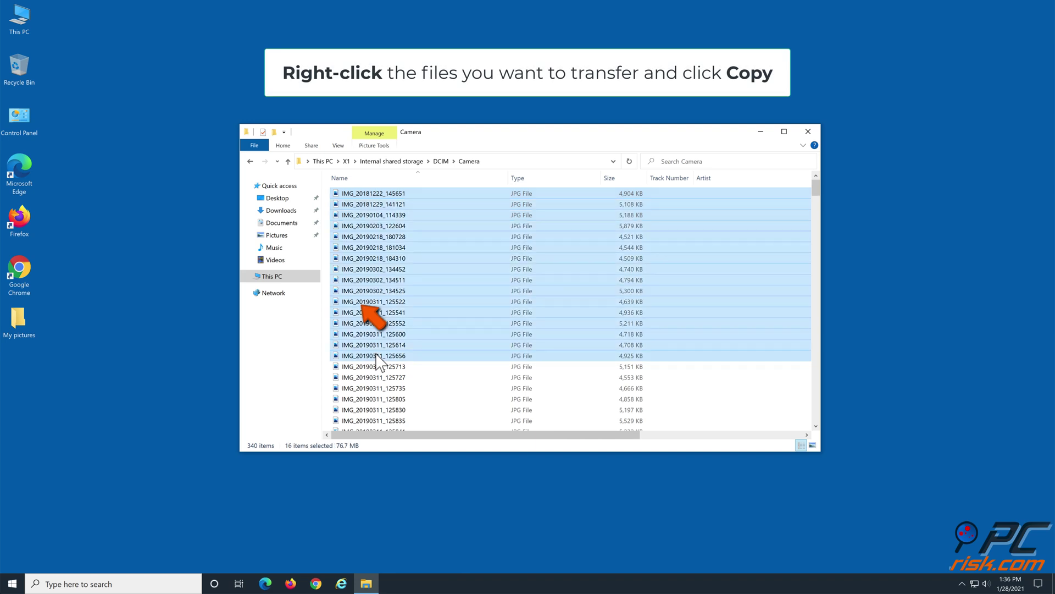
pyautogui.rightClick(365, 306)
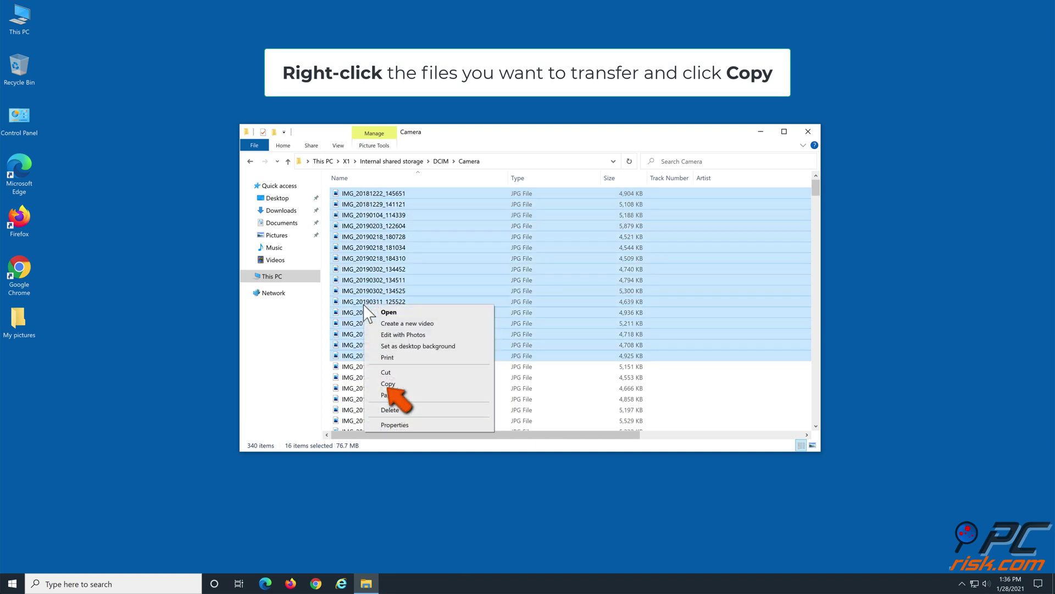
pyautogui.click(400, 385)
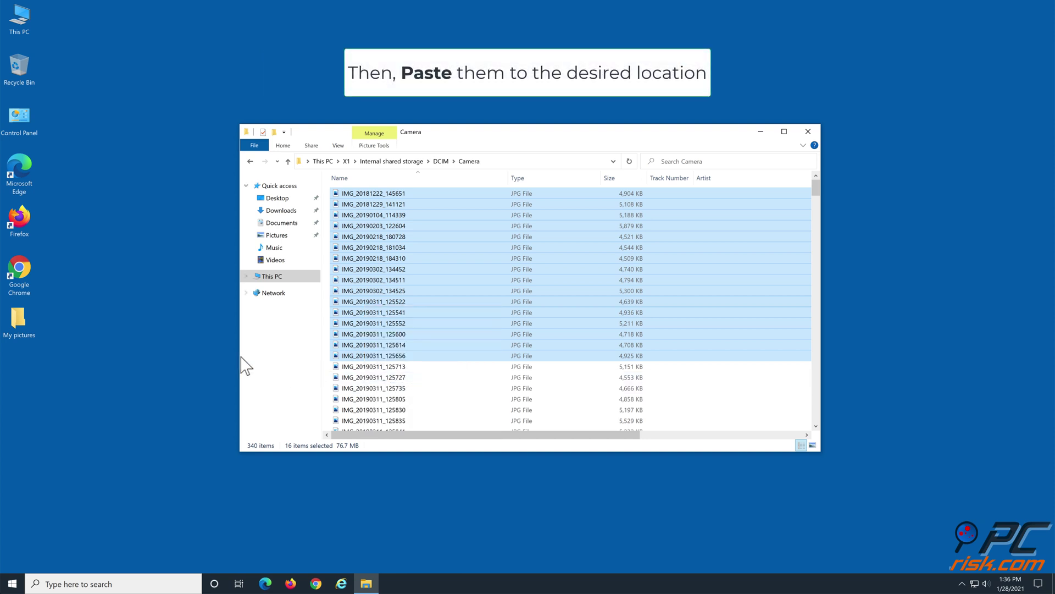
pyautogui.rightClick(22, 322)
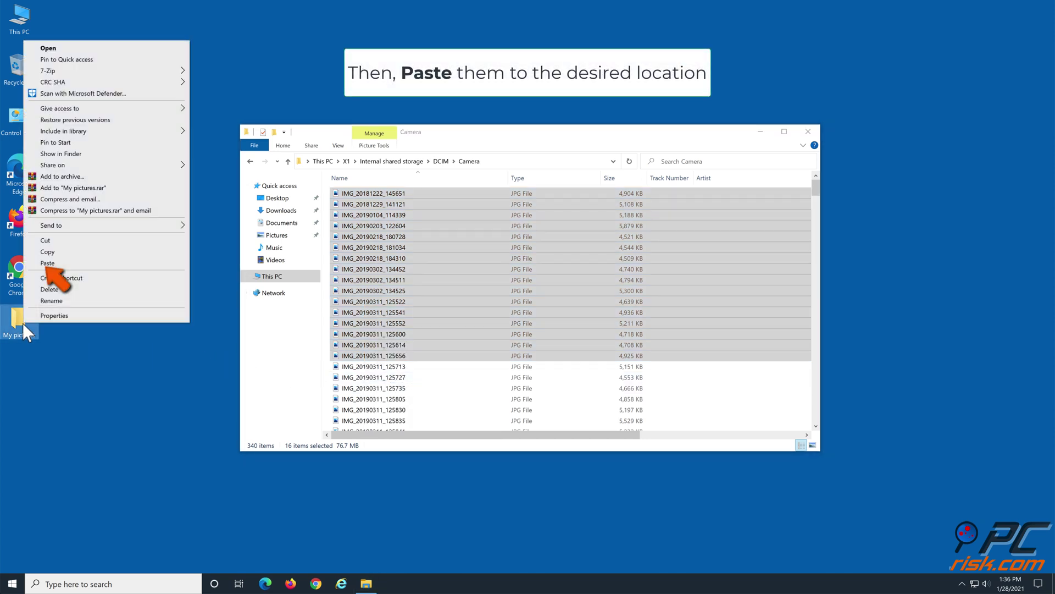
pyautogui.click(51, 264)
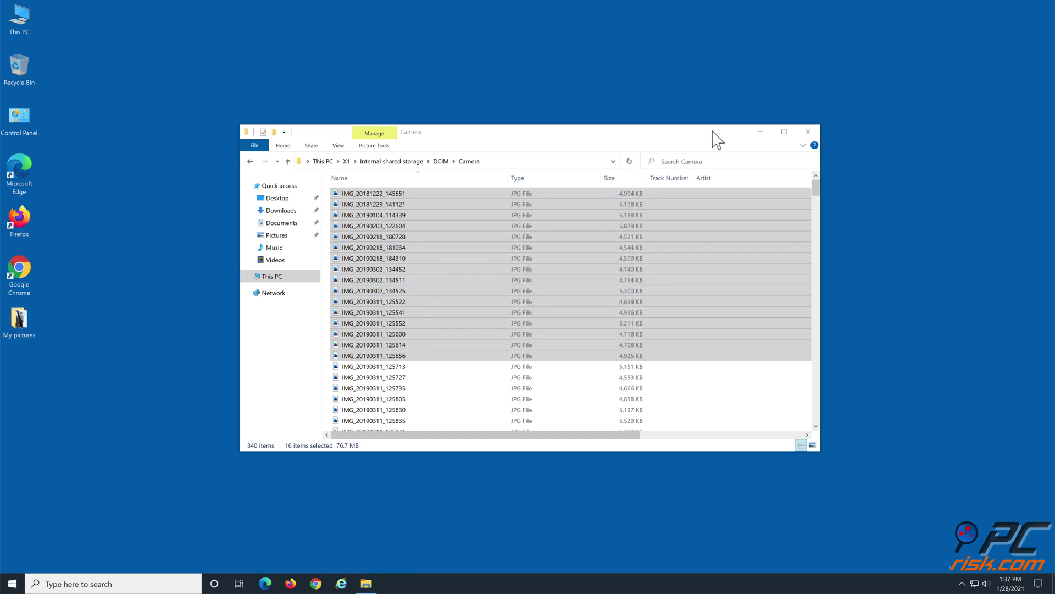
pyautogui.click(807, 131)
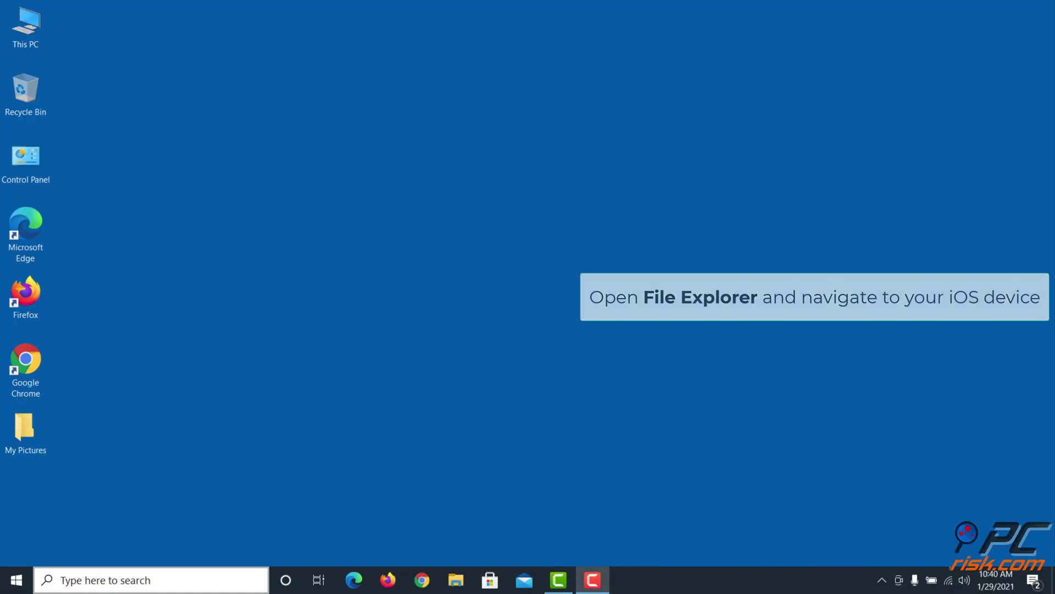
# Step: Launch File Explorer by searching Windows for 'file explorer'
pyautogui.press('super+s')
pyautogui.write('fil')
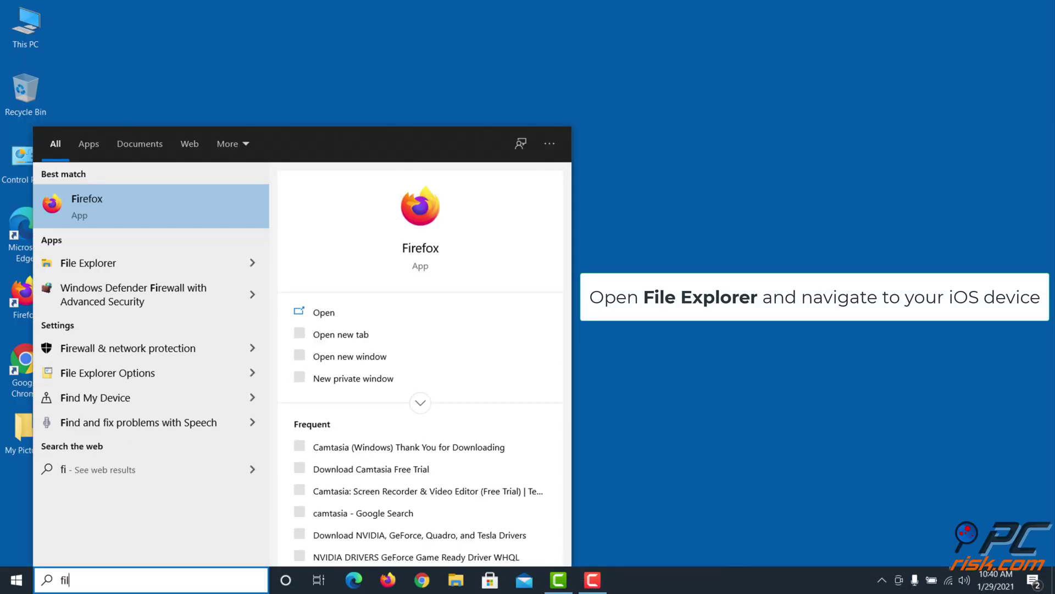
pyautogui.write('e explor')
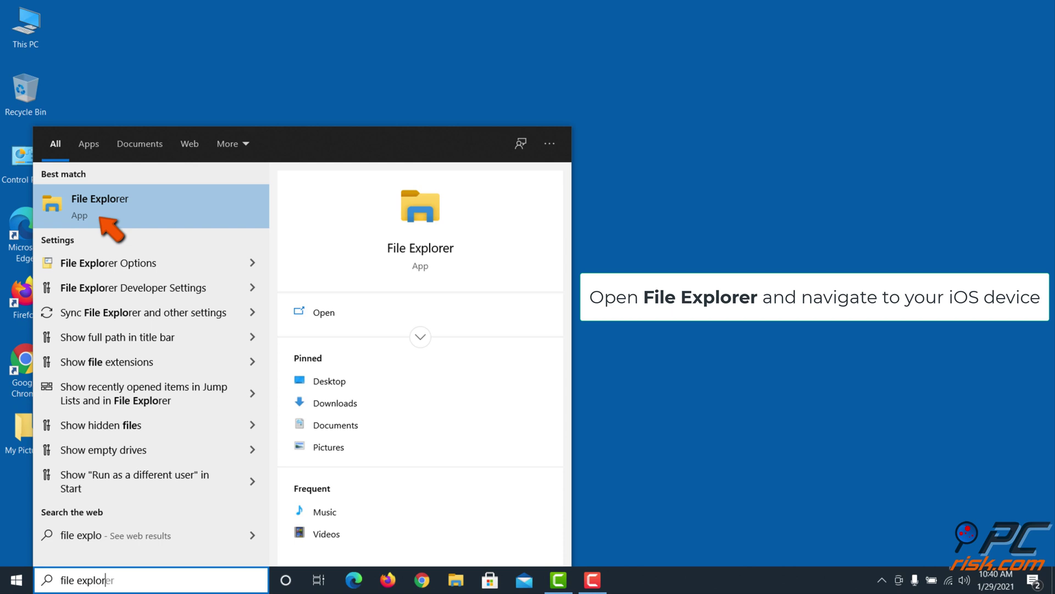
pyautogui.write('er')
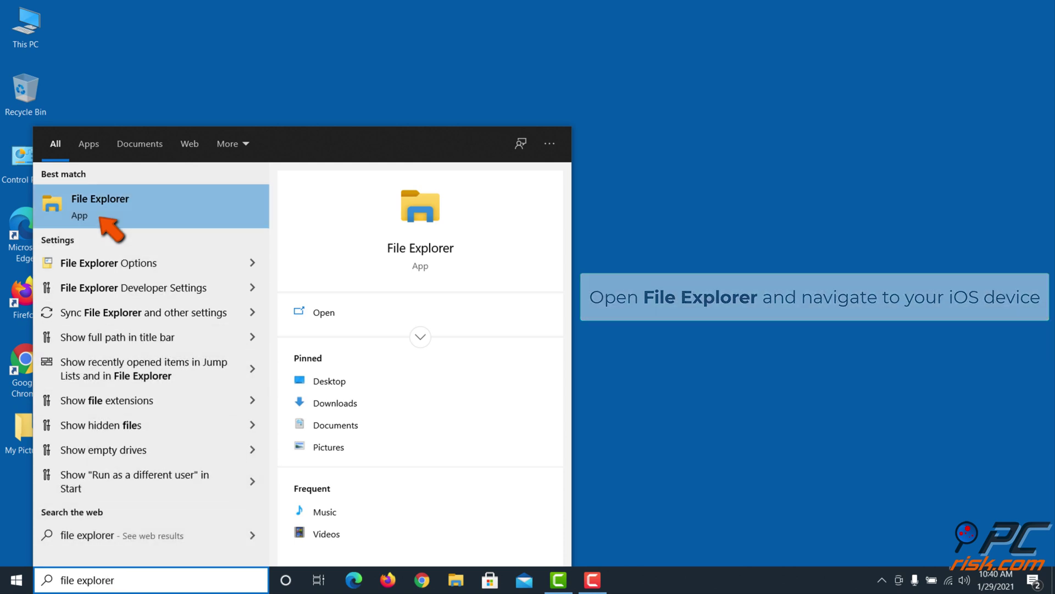
pyautogui.press('Return')
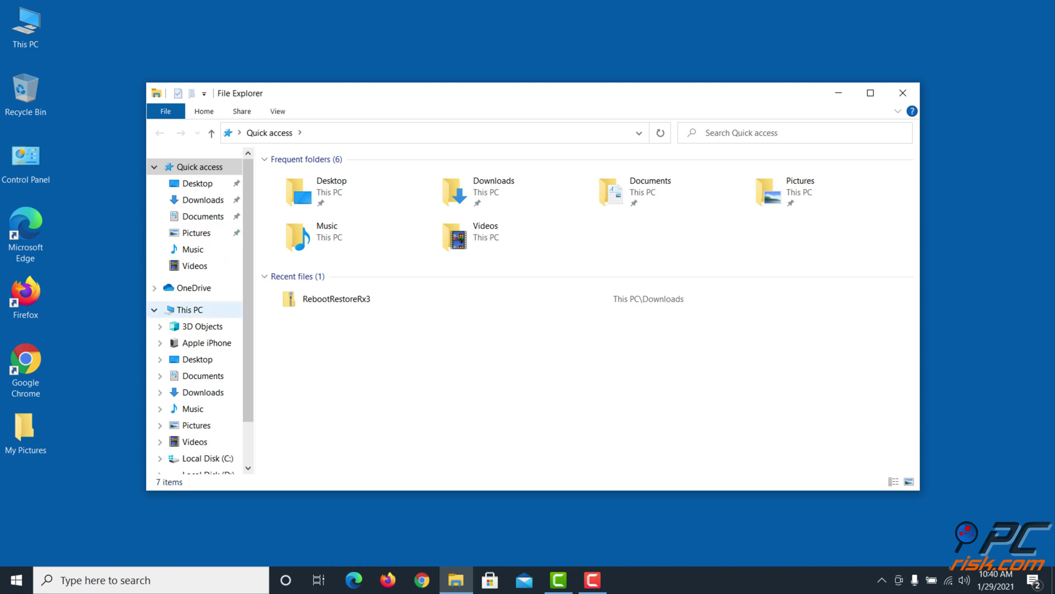
# Step: Browse This PC > Apple iPhone > Internal Storage > DCIM > 102APPLE
pyautogui.click(190, 310)
pyautogui.doubleClick(330, 316)
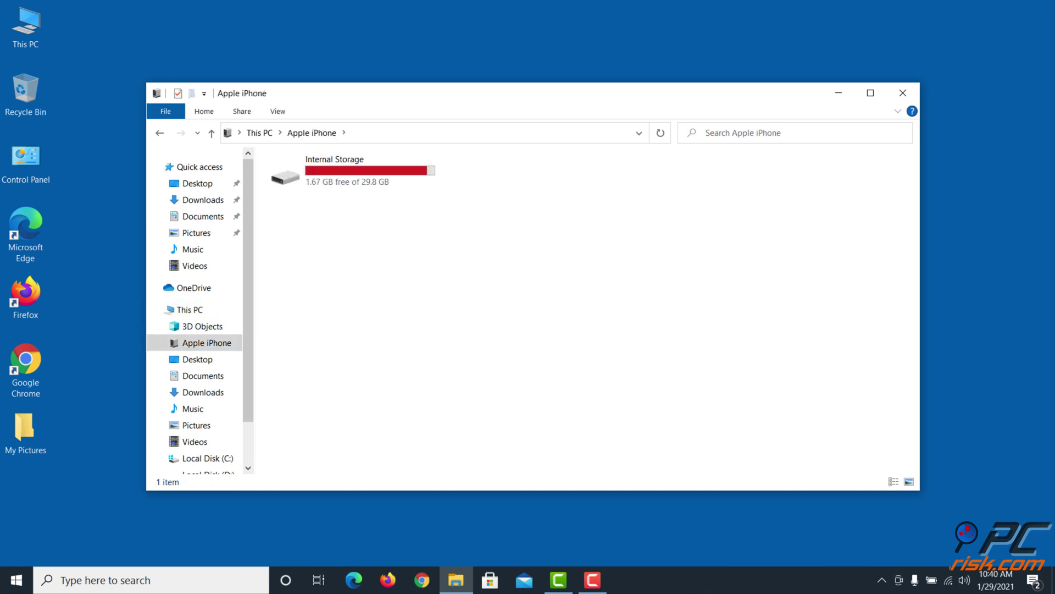
pyautogui.doubleClick(385, 181)
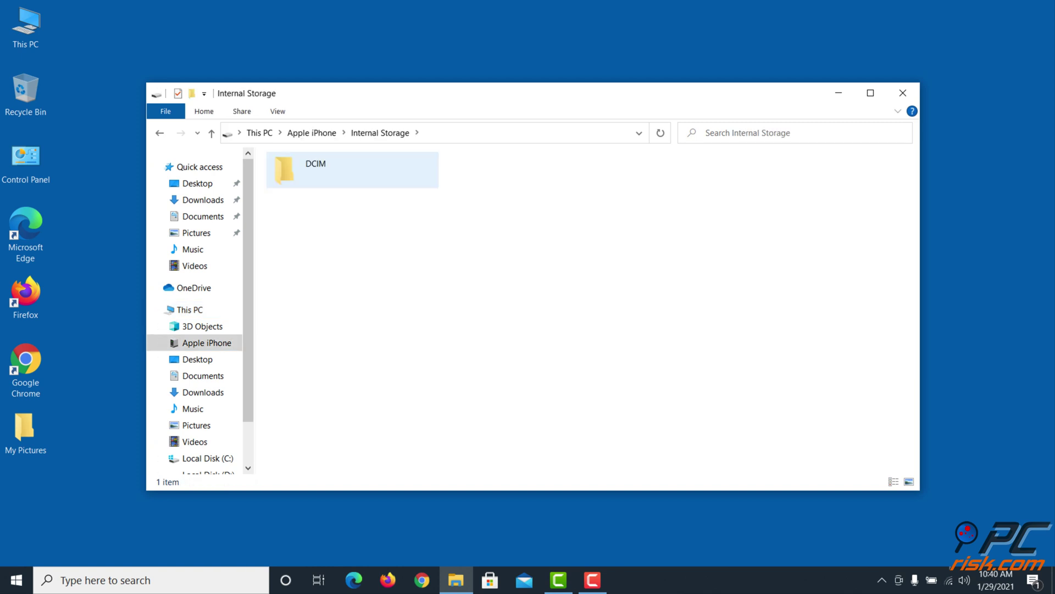
pyautogui.doubleClick(352, 170)
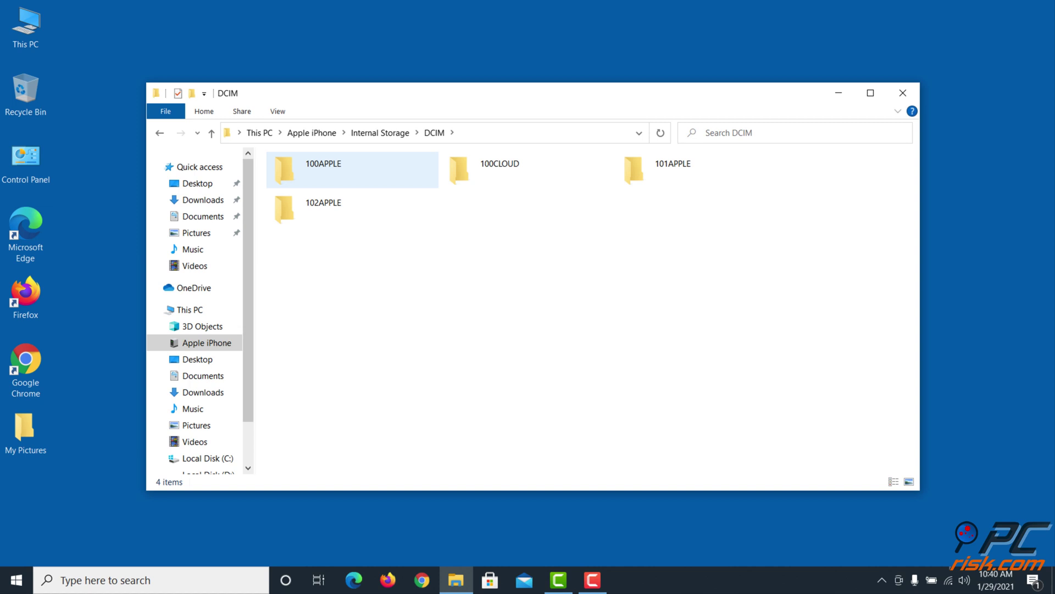
pyautogui.doubleClick(336, 207)
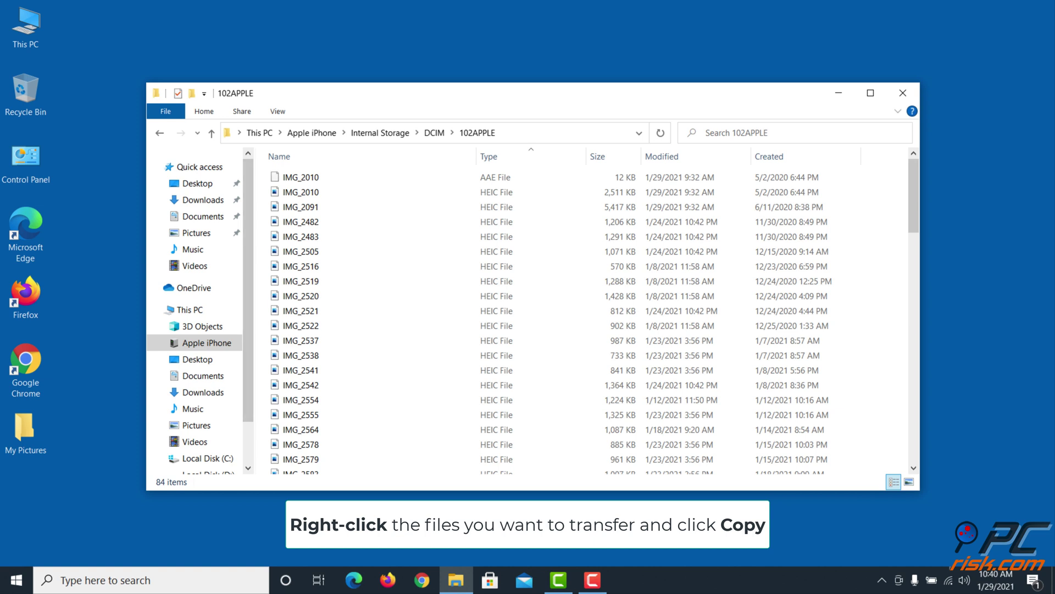
# Step: Copy the twelve photos IMG_2010 through IMG_2538 into My Pictures and close the window
pyautogui.moveTo(261, 185); pyautogui.dragTo(358, 361)
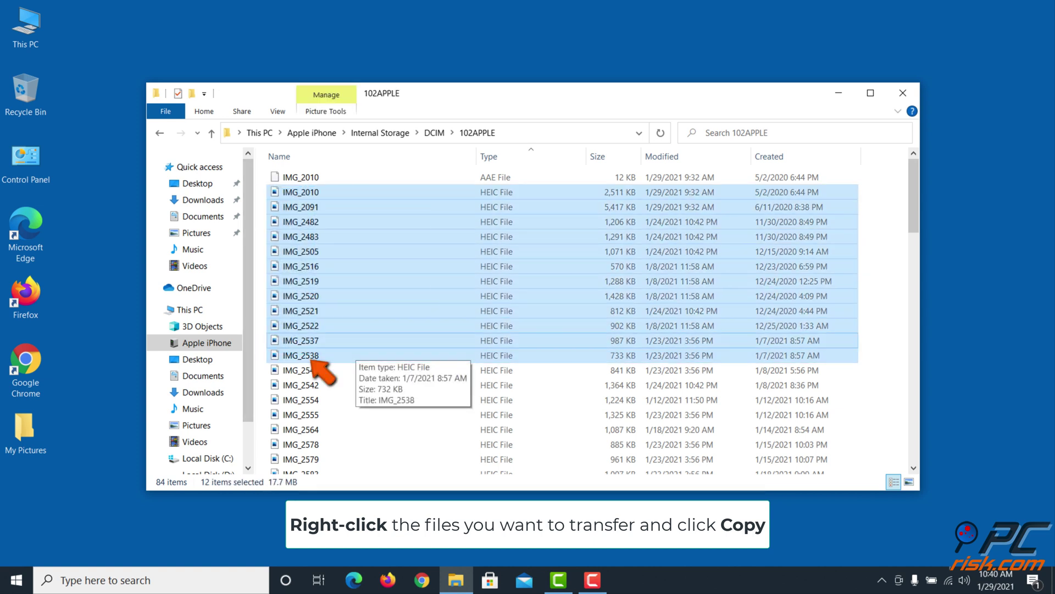
pyautogui.rightClick(307, 313)
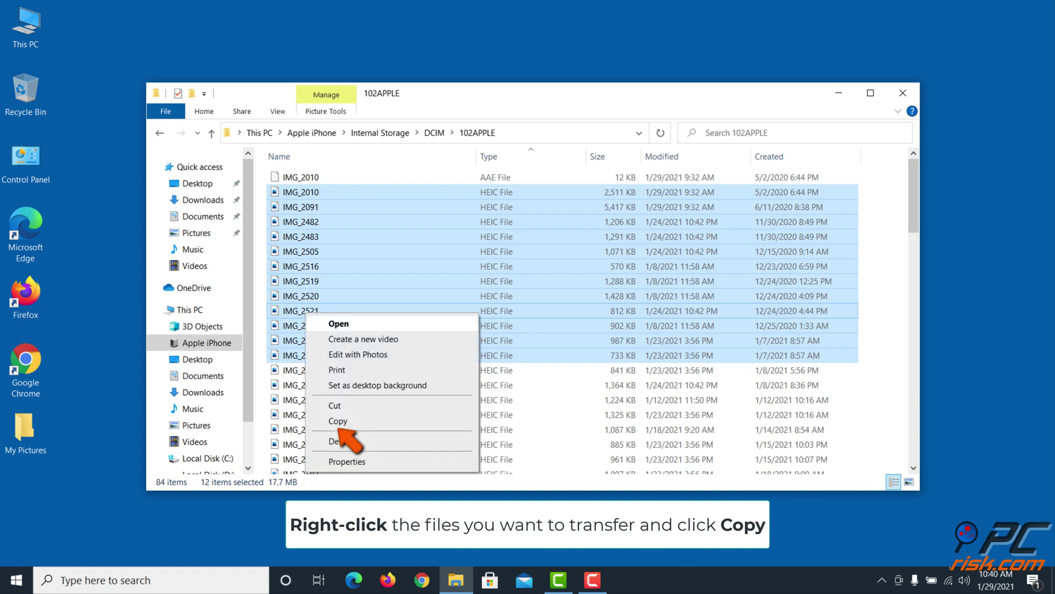
pyautogui.click(338, 421)
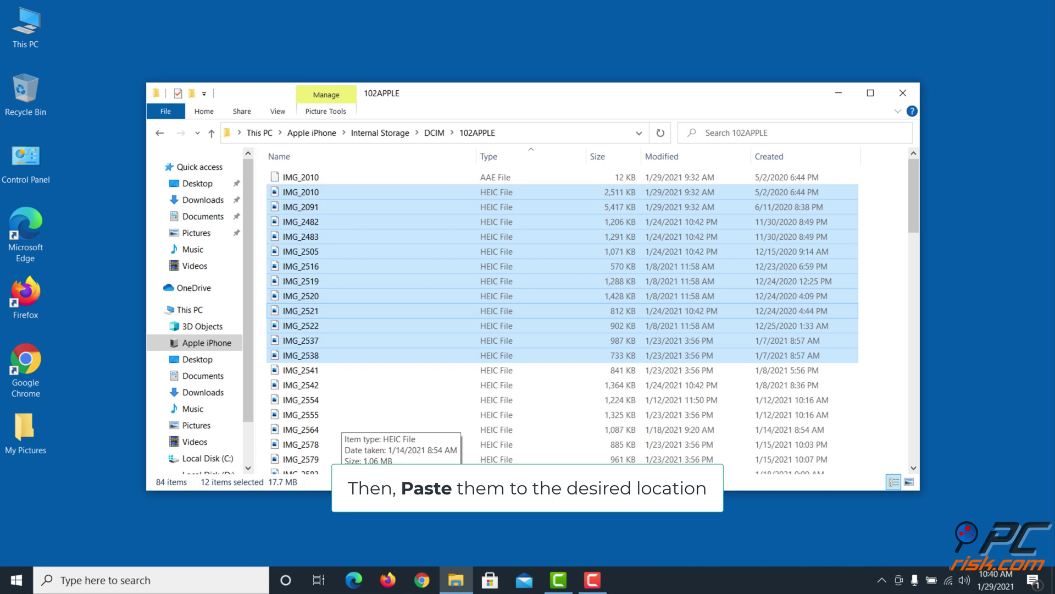
pyautogui.rightClick(25, 426)
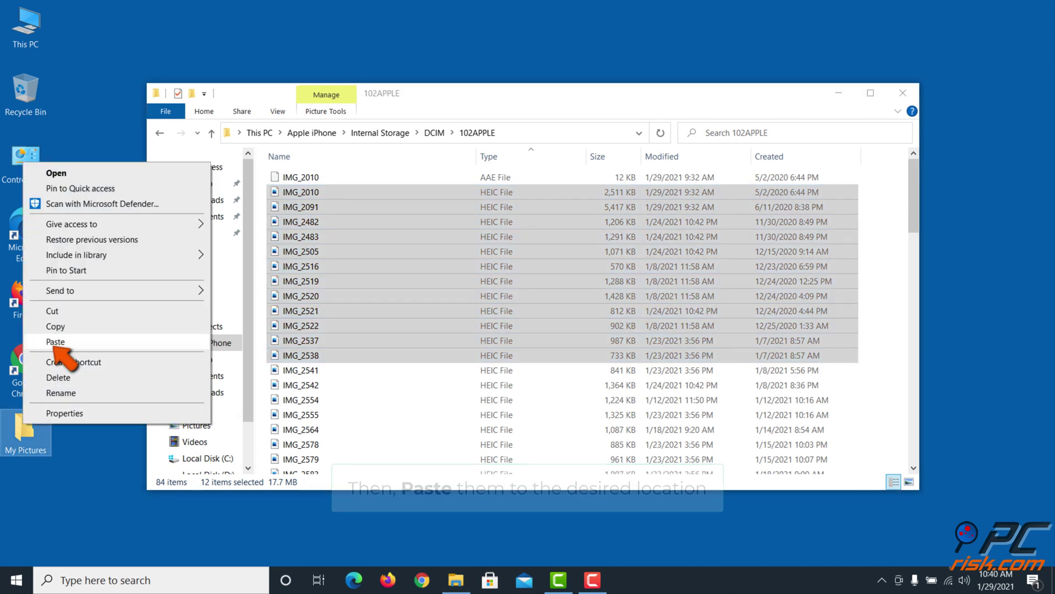
pyautogui.click(55, 341)
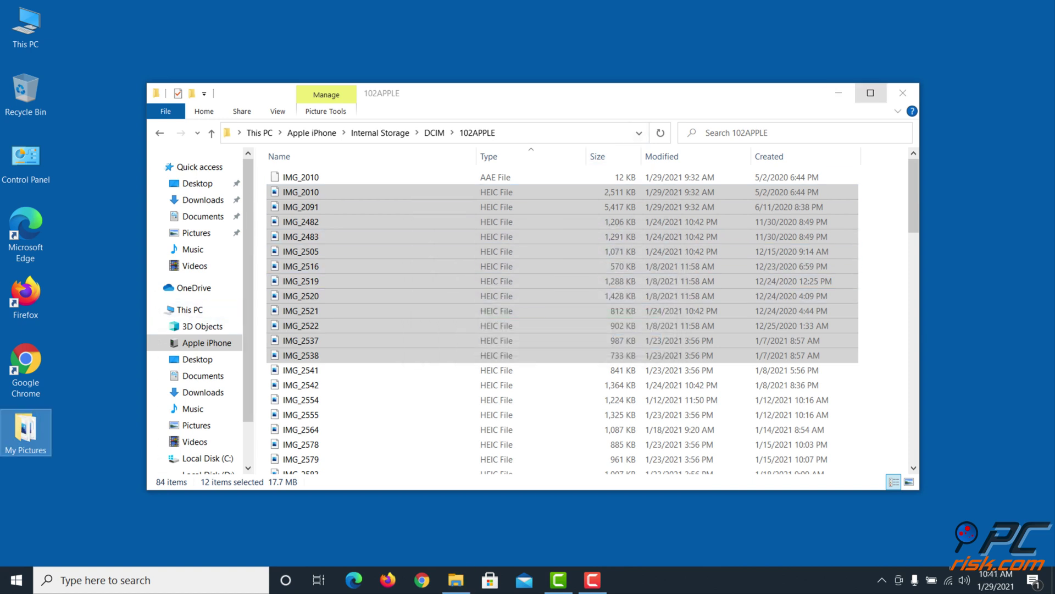
pyautogui.click(902, 93)
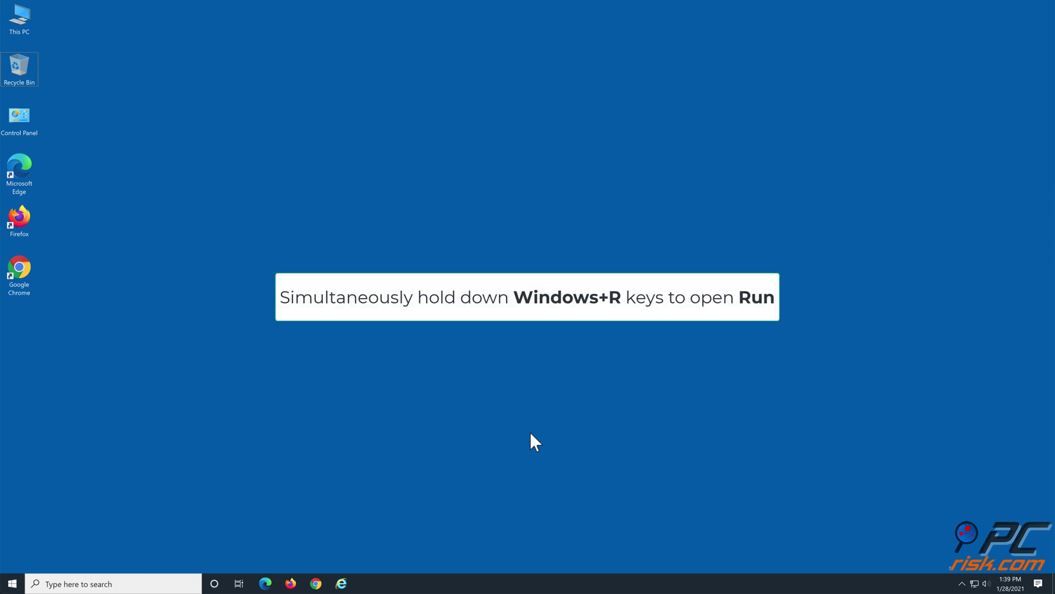
# Step: Run cmd as administrator and execute 'msdt.exe -id DeviceDiagnostic'
pyautogui.press('super+r')
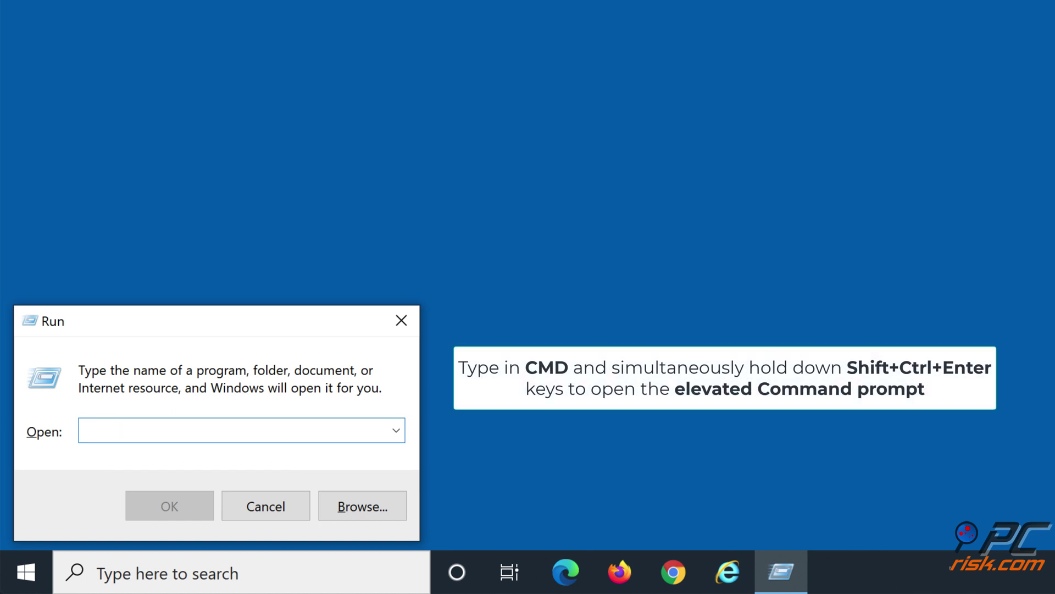
pyautogui.write('cmd')
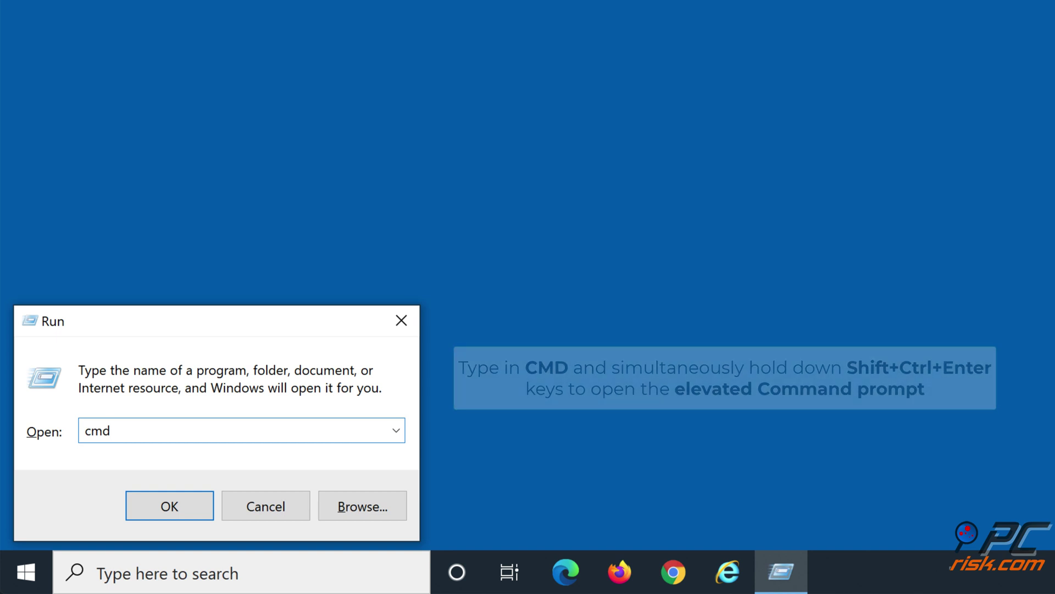
pyautogui.hotkey('ctrl', 'shift', 'Return')
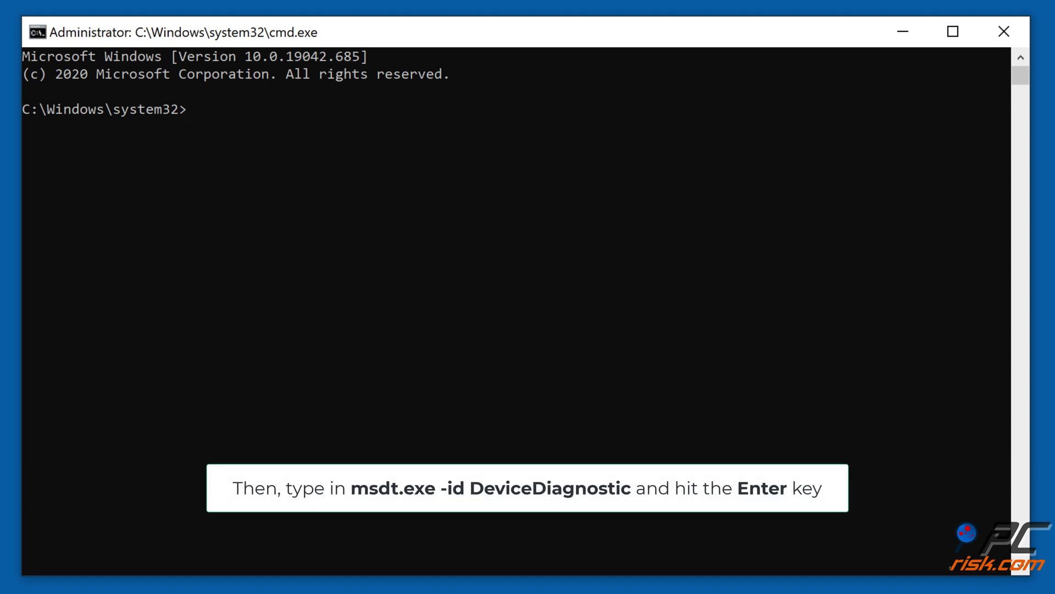
pyautogui.write('msdt.exe -id DeviceDiagnostic')
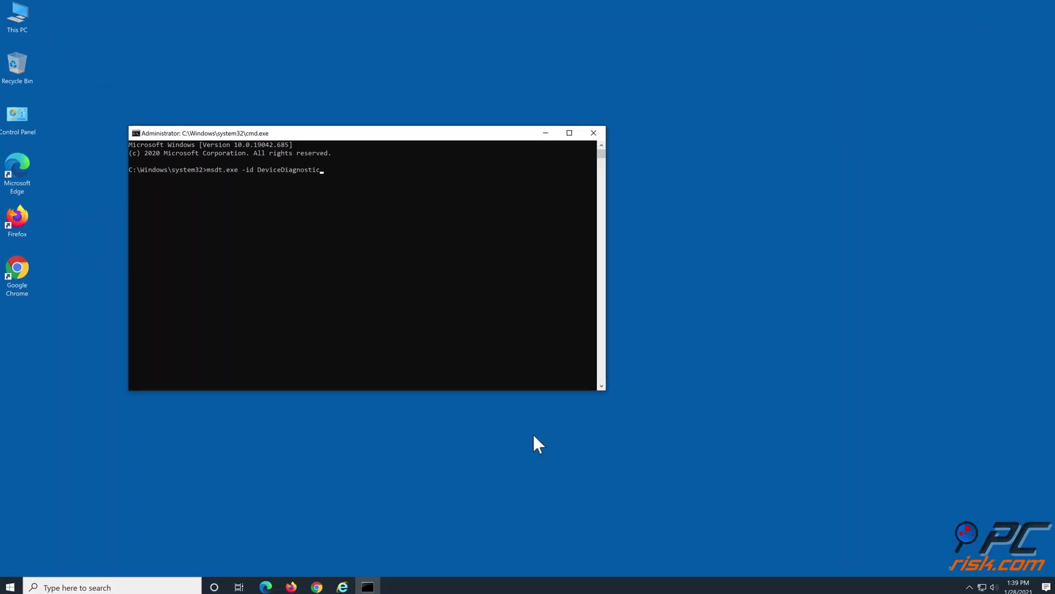
pyautogui.press('Return')
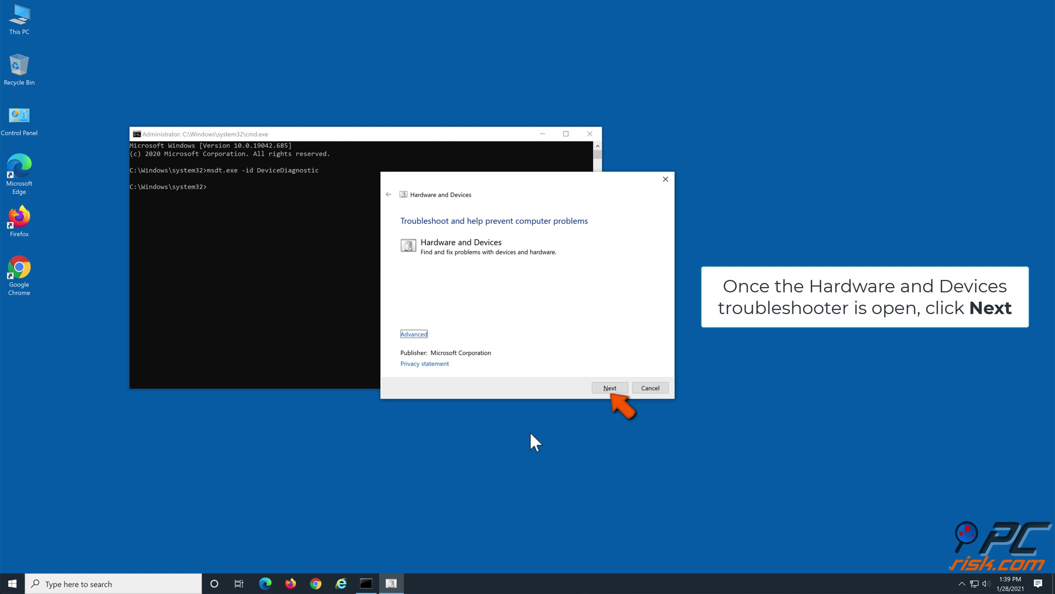
# Step: Apply the troubleshooter's fix, enable automatic driver checks from Windows Update, then close it
pyautogui.click(620, 389)
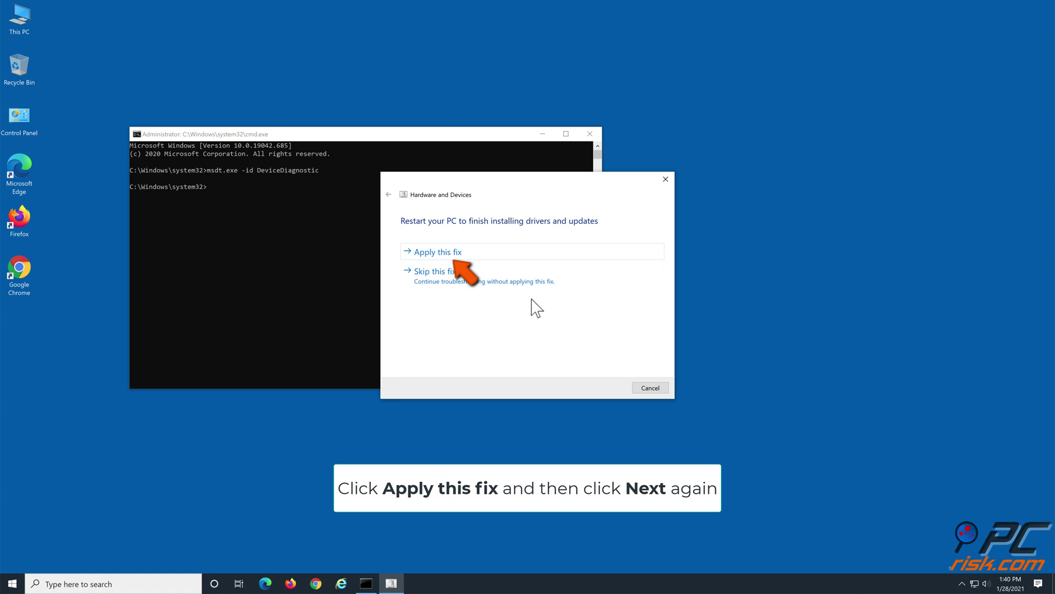
pyautogui.click(484, 254)
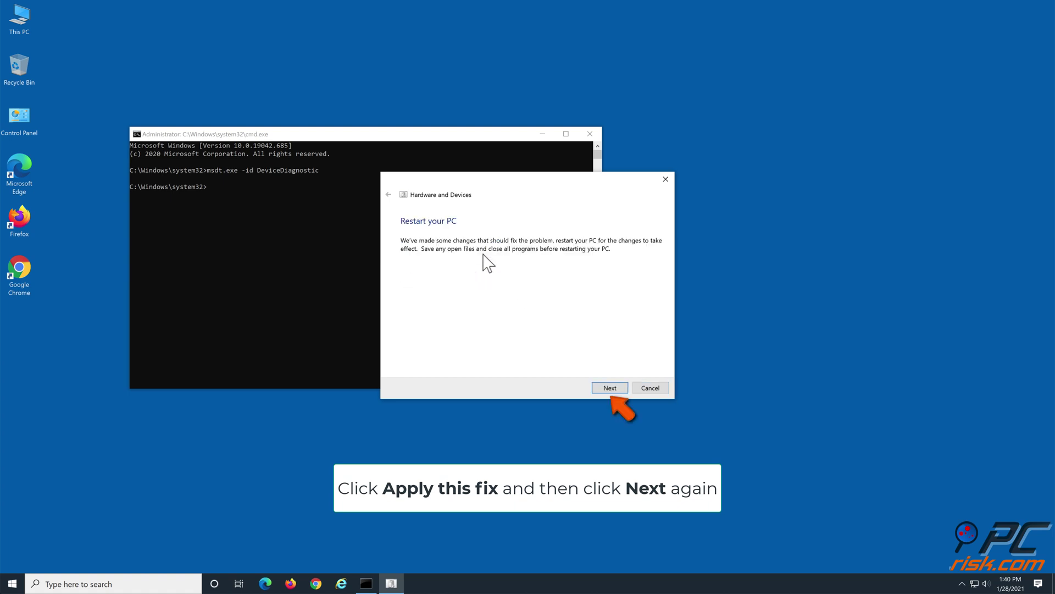
pyautogui.click(620, 388)
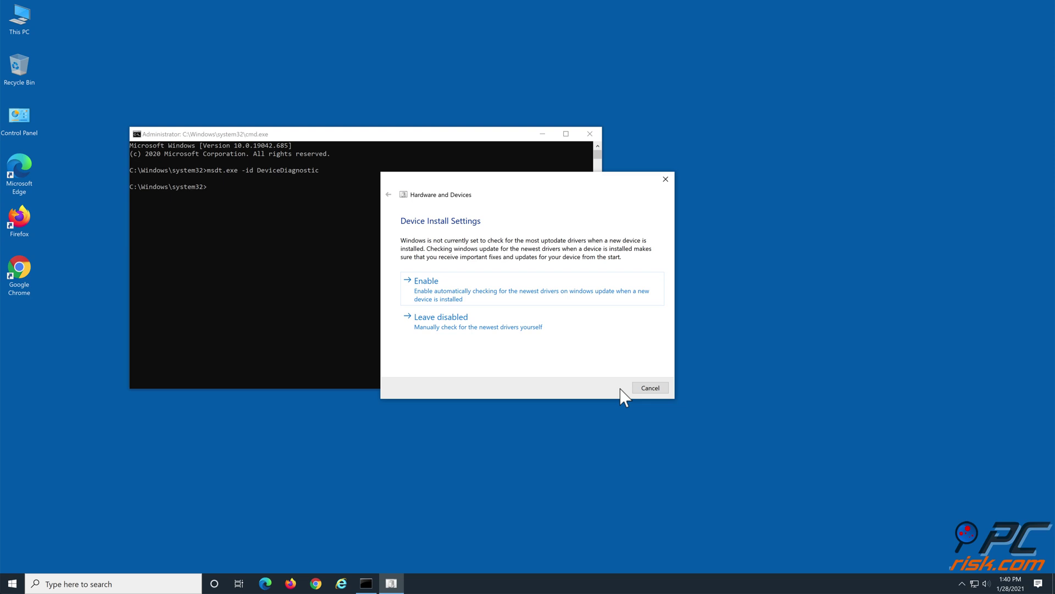
pyautogui.click(596, 301)
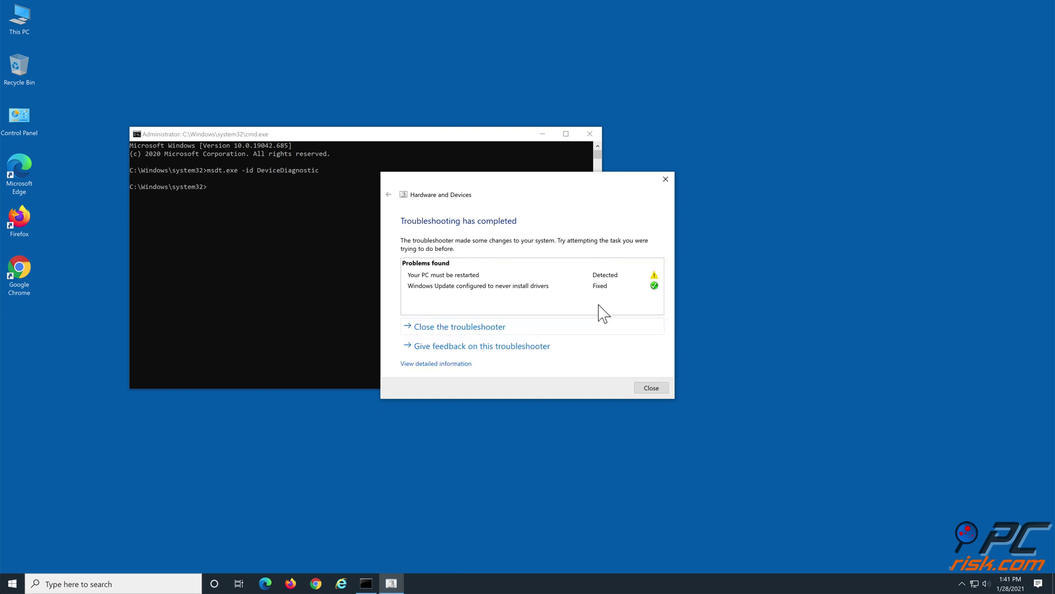
pyautogui.click(651, 388)
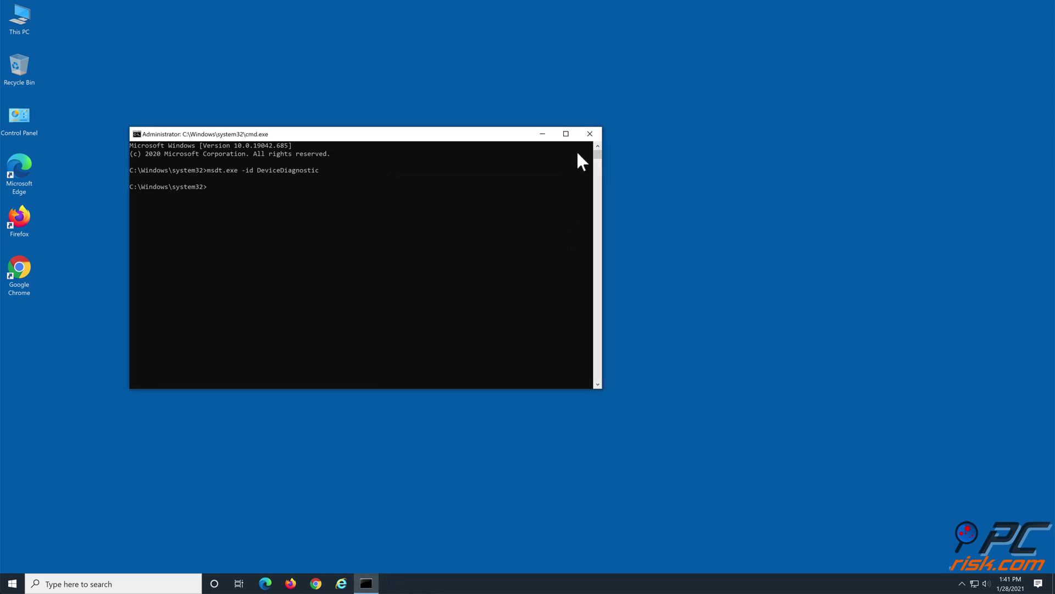
# Step: Close the administrator command window and restart Windows from the Start menu's Power options
pyautogui.click(588, 136)
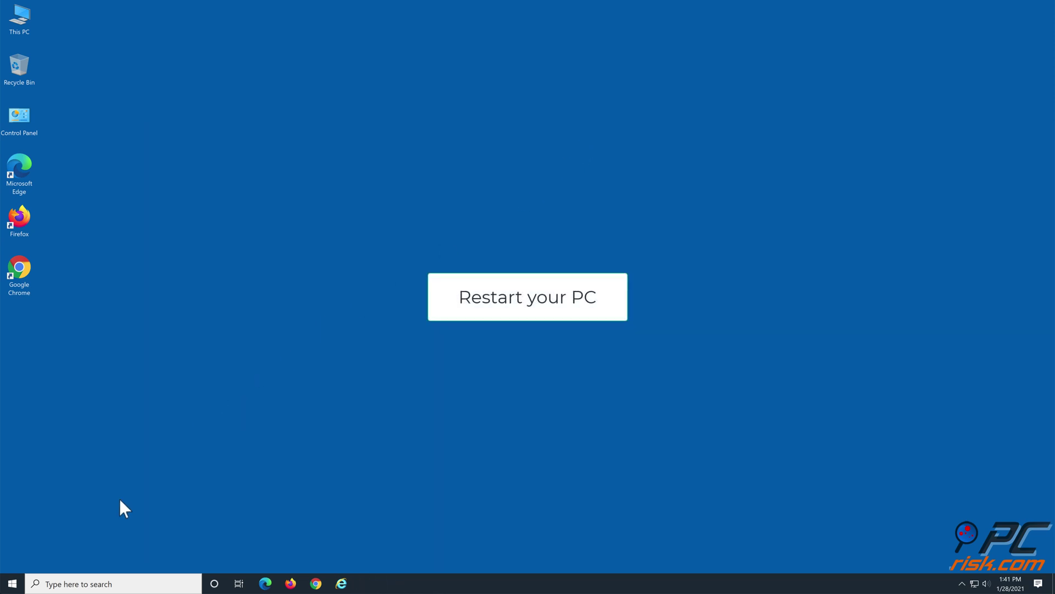
pyautogui.click(15, 585)
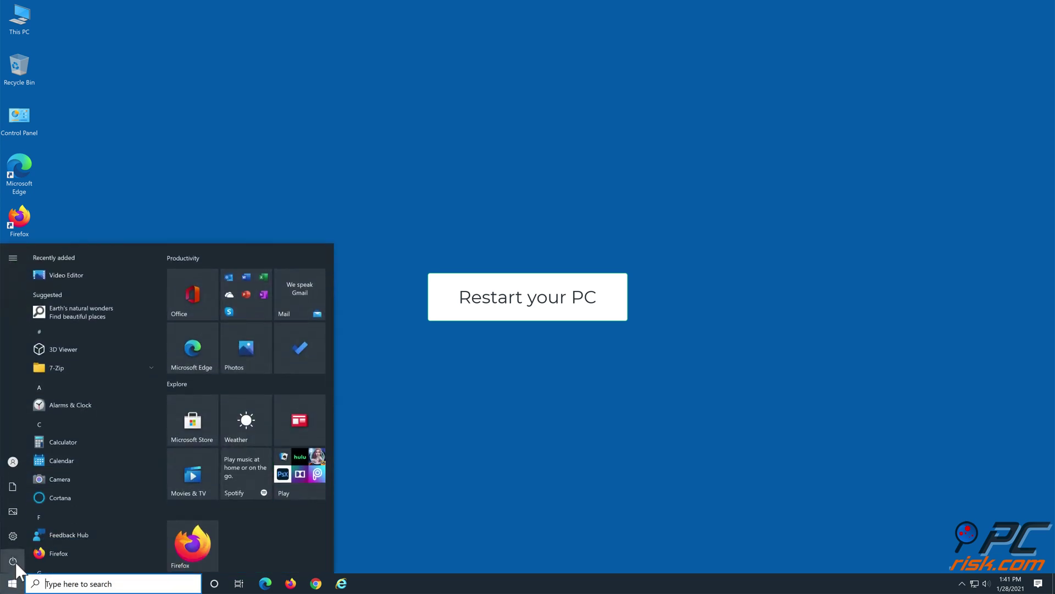
pyautogui.click(15, 562)
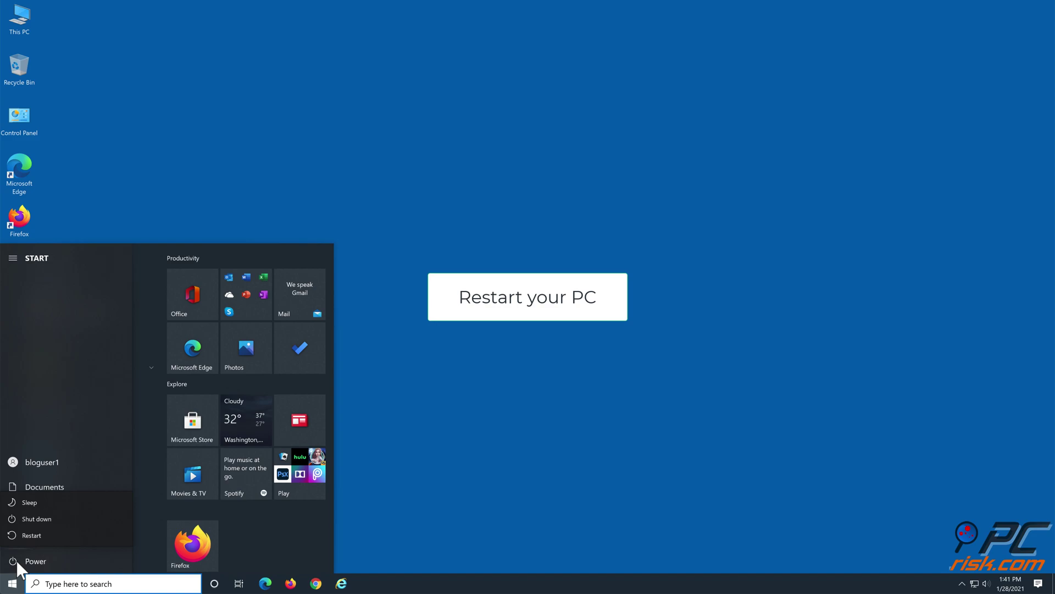
pyautogui.click(44, 536)
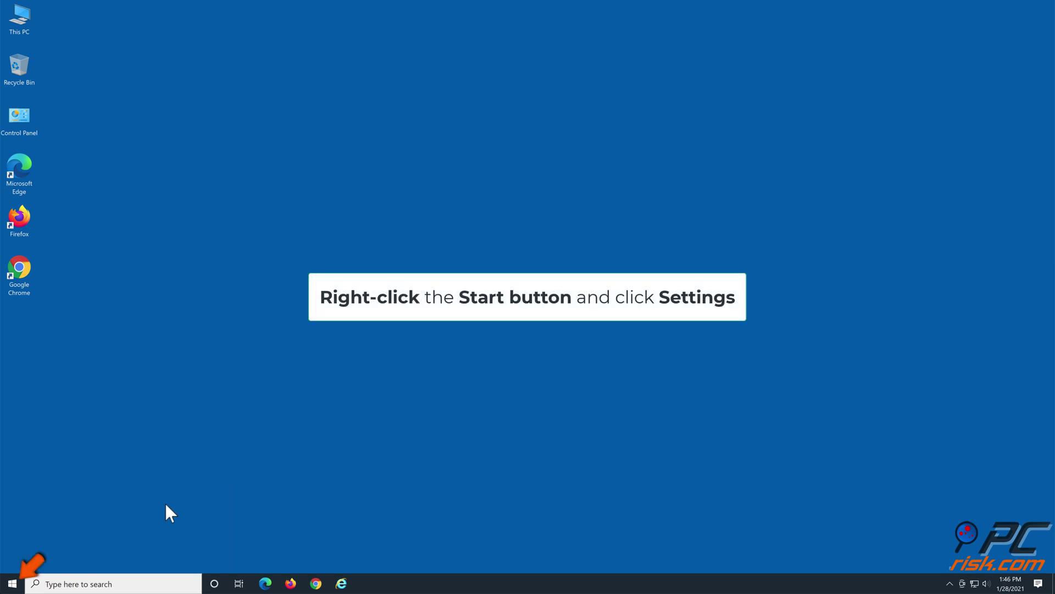
# Step: Open Settings from the Start button's right-click menu and go to Update & Security
pyautogui.rightClick(12, 584)
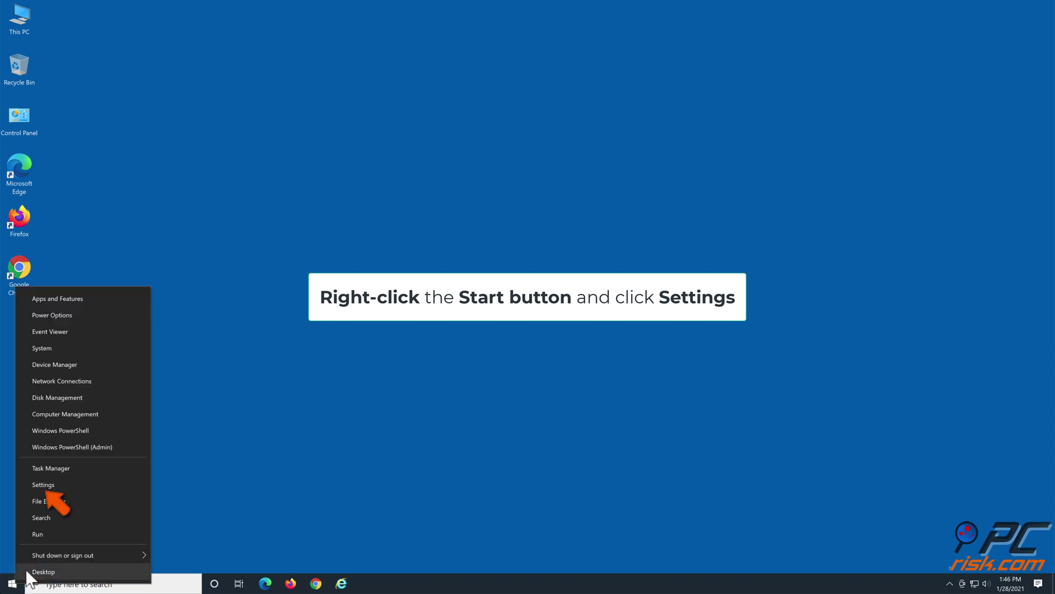
pyautogui.click(56, 485)
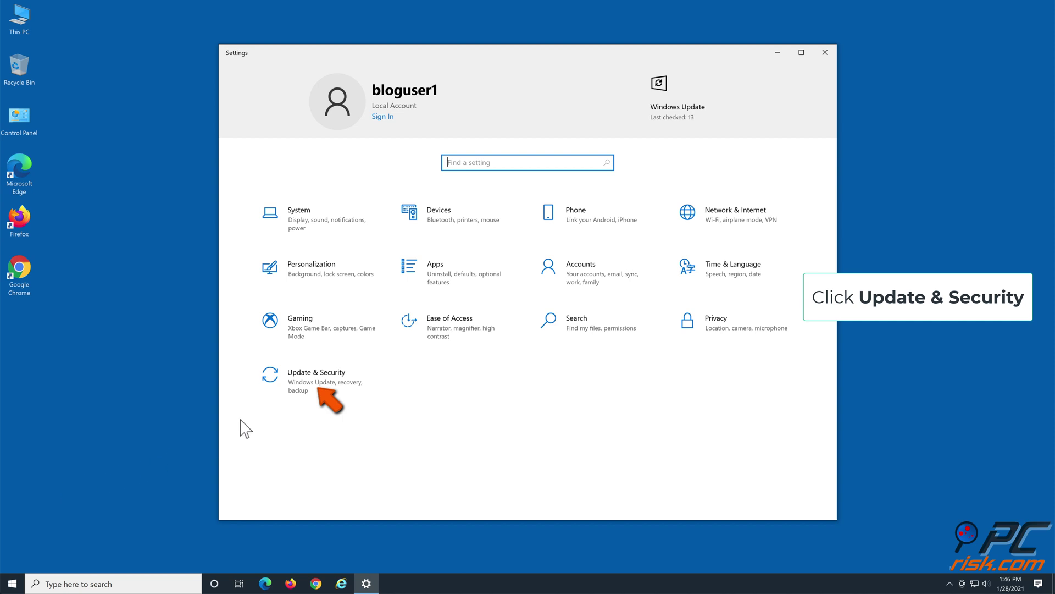
pyautogui.click(313, 388)
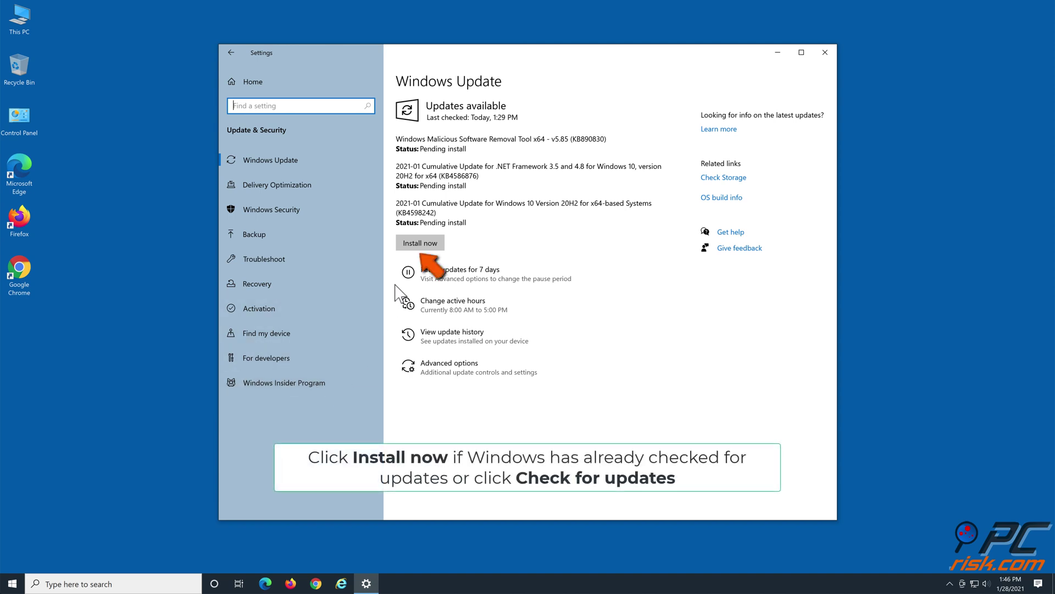
# Step: Install the three pending Windows updates and restart to finish them
pyautogui.click(426, 248)
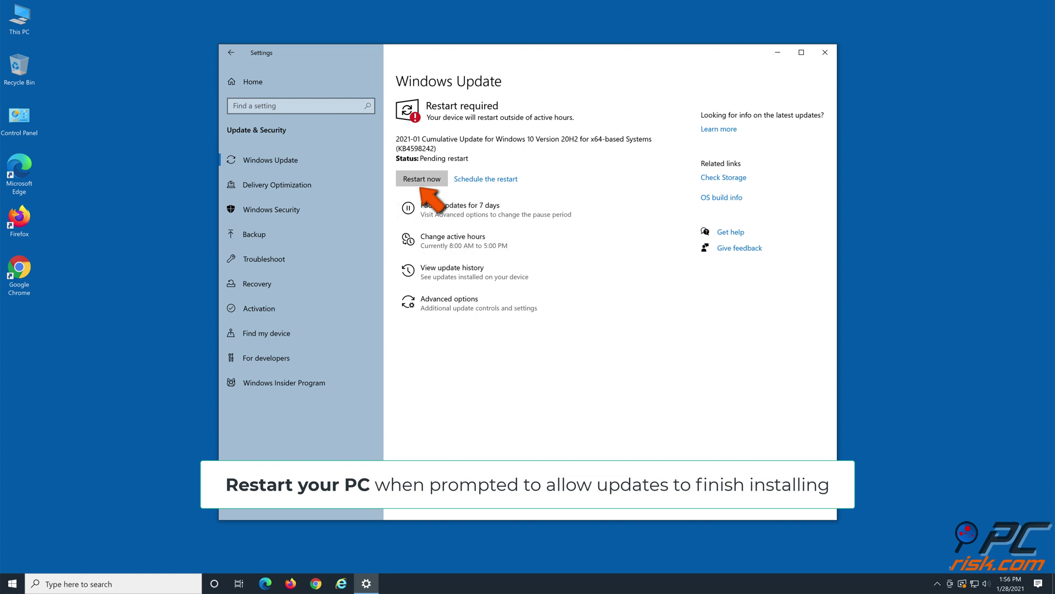
pyautogui.click(423, 180)
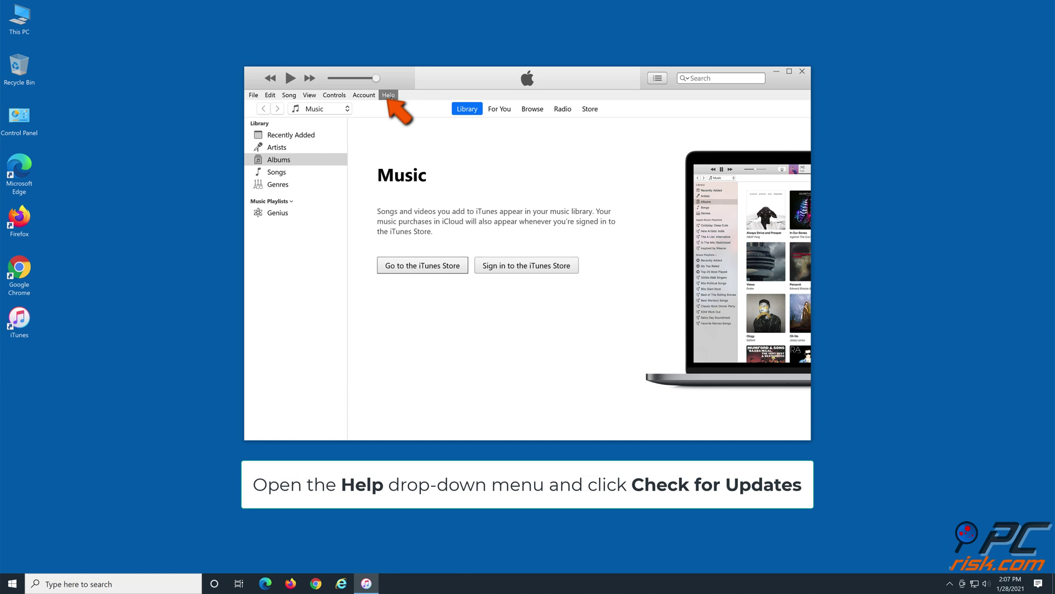
# Step: Check for iTunes updates under Help and accept downloading iTunes 12.11
pyautogui.click(389, 97)
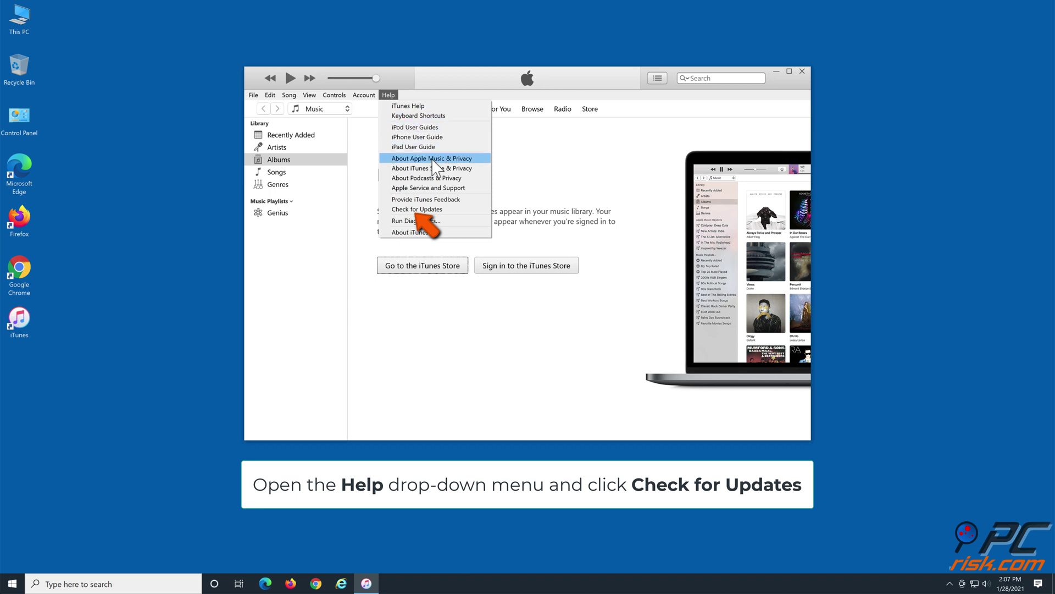
pyautogui.click(452, 211)
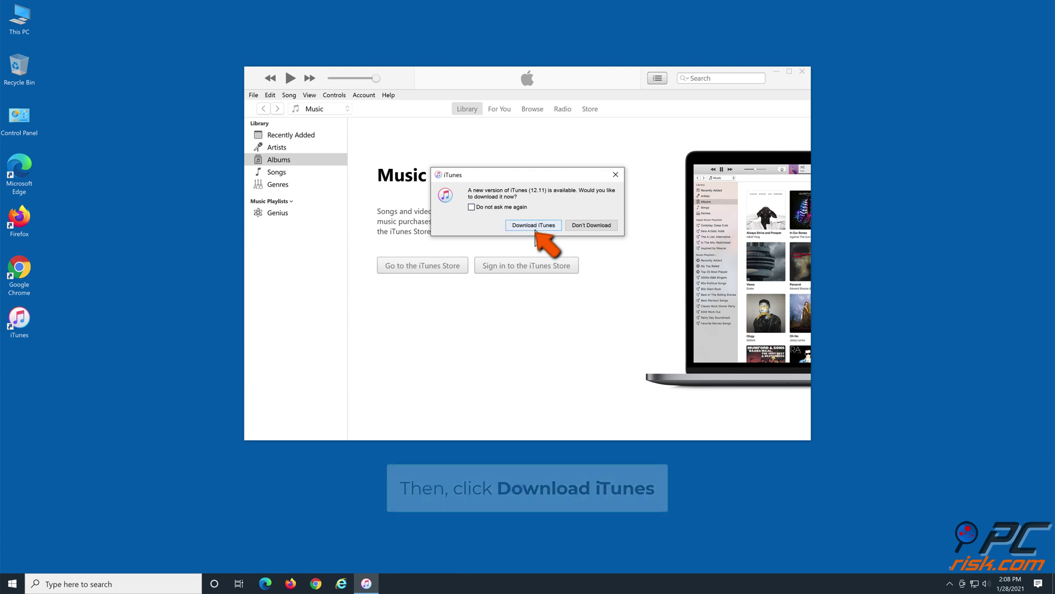
pyautogui.click(535, 228)
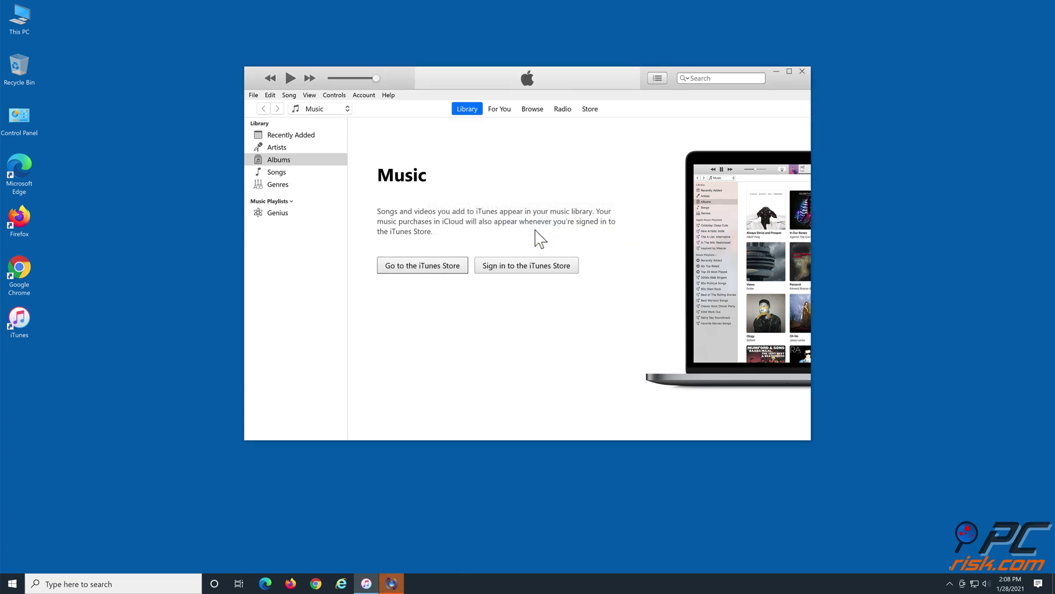
# Step: Install the iTunes 12.11 update in Apple Software Update and dismiss the success and up-to-date messages
pyautogui.click(391, 584)
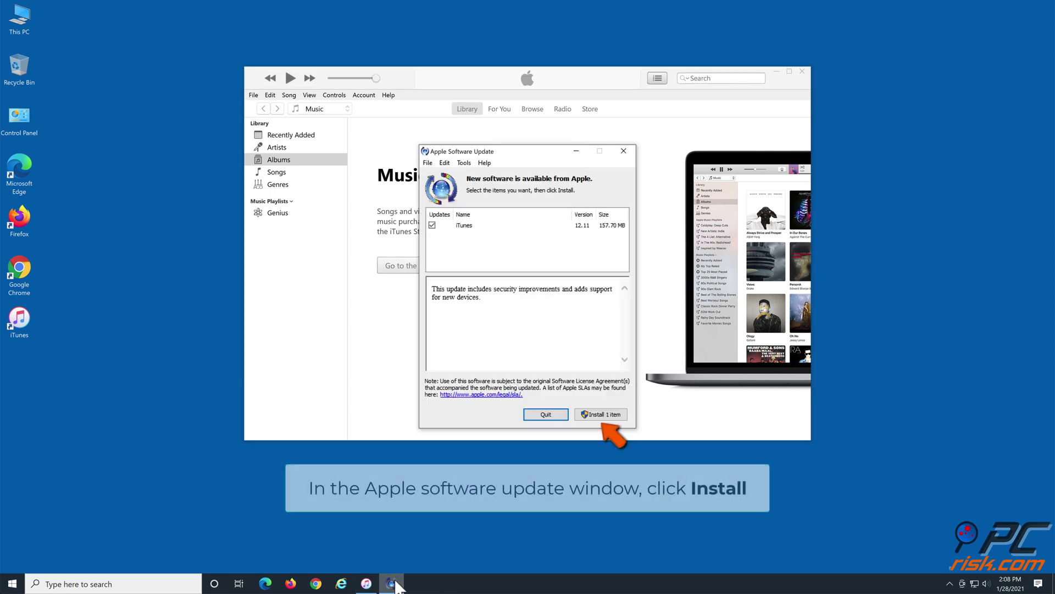
pyautogui.click(598, 415)
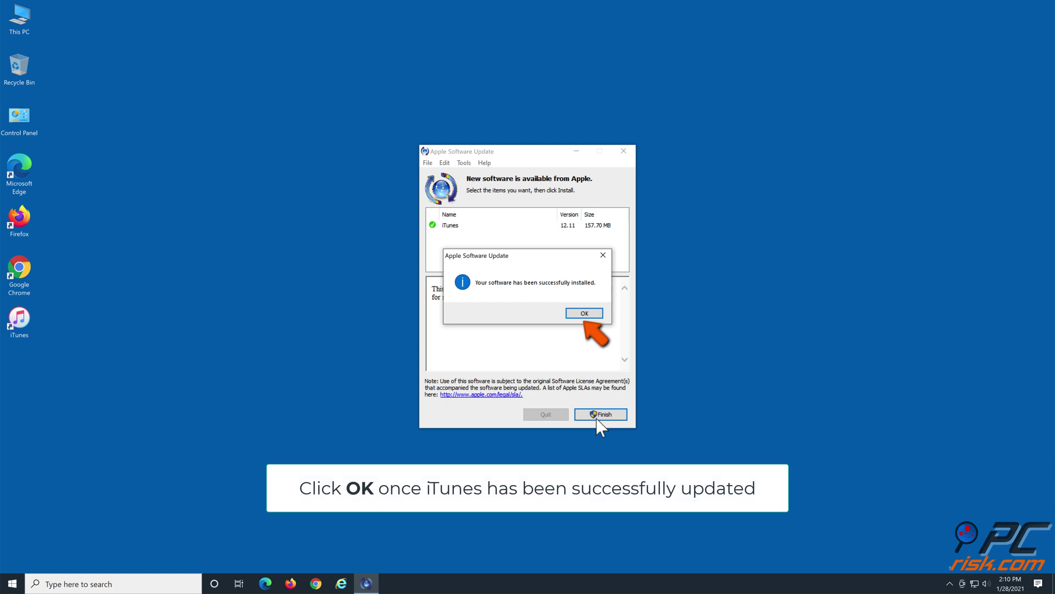
pyautogui.click(584, 314)
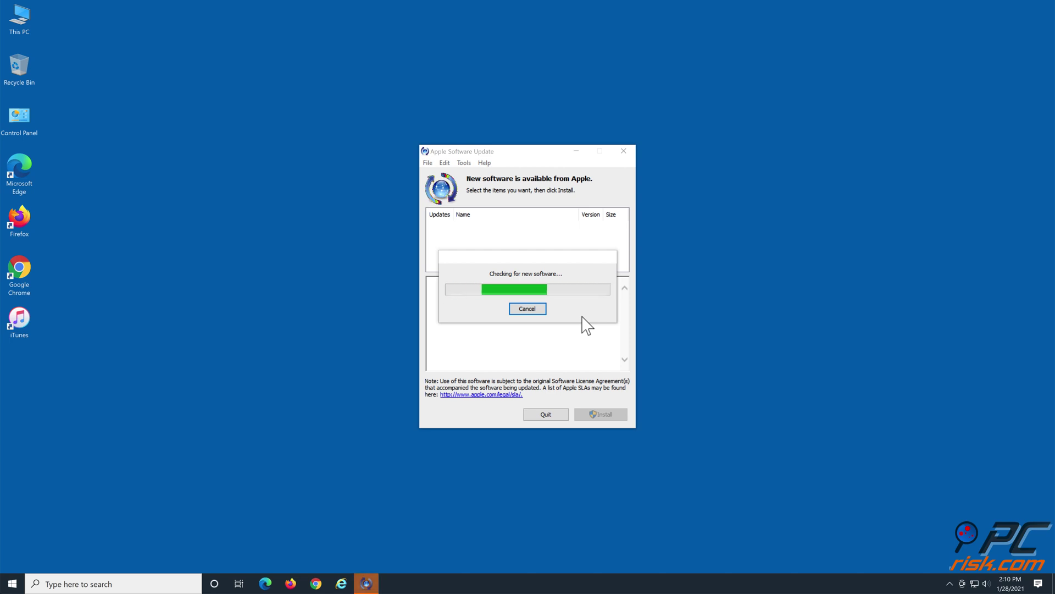
pyautogui.click(557, 309)
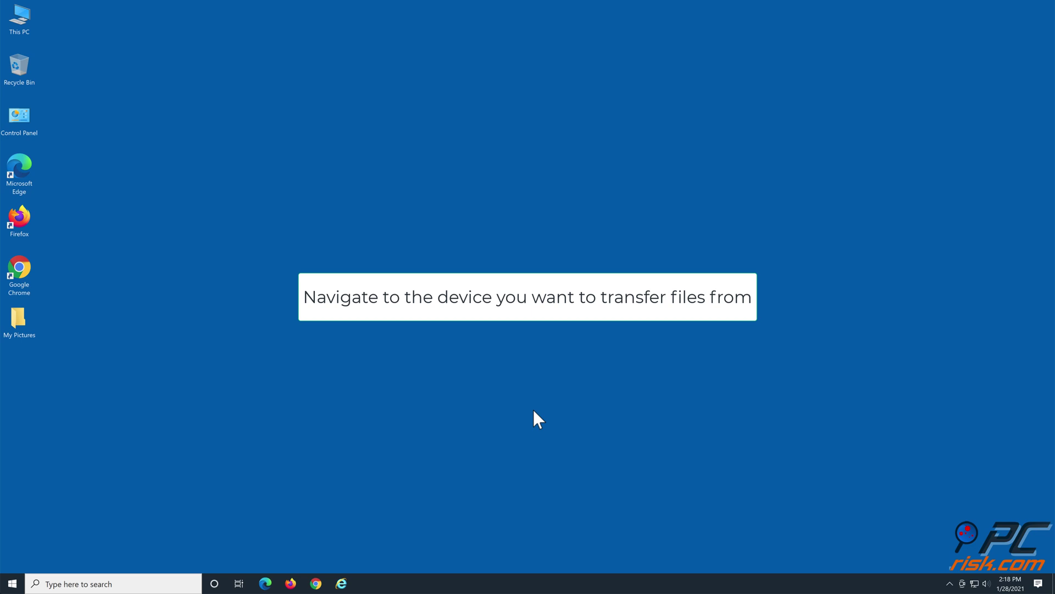
# Step: Browse from This PC into X1 > Internal shared storage > DCIM > Camera on the phone
pyautogui.doubleClick(27, 25)
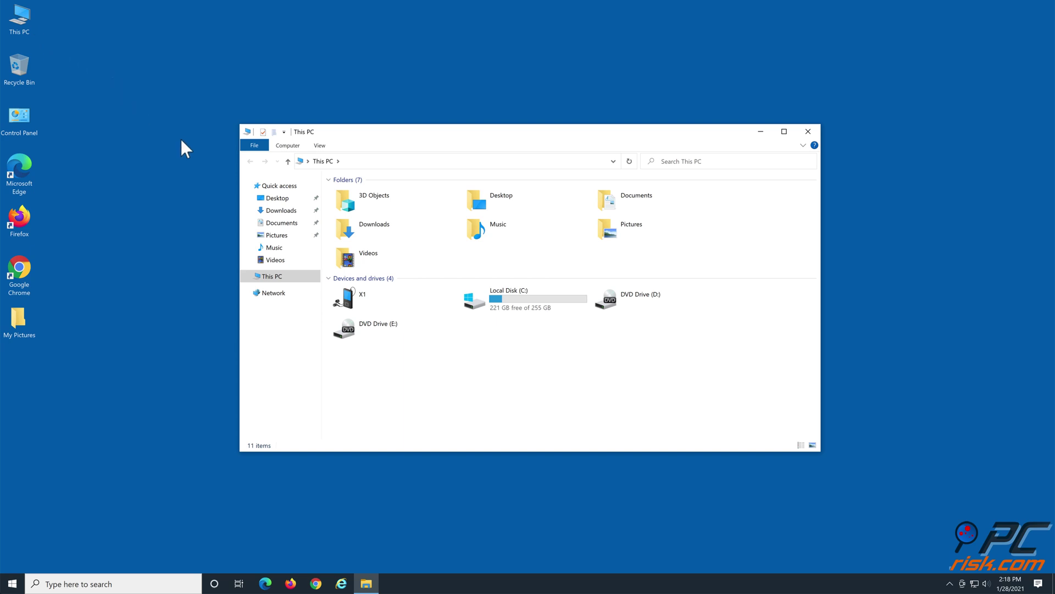
pyautogui.doubleClick(378, 305)
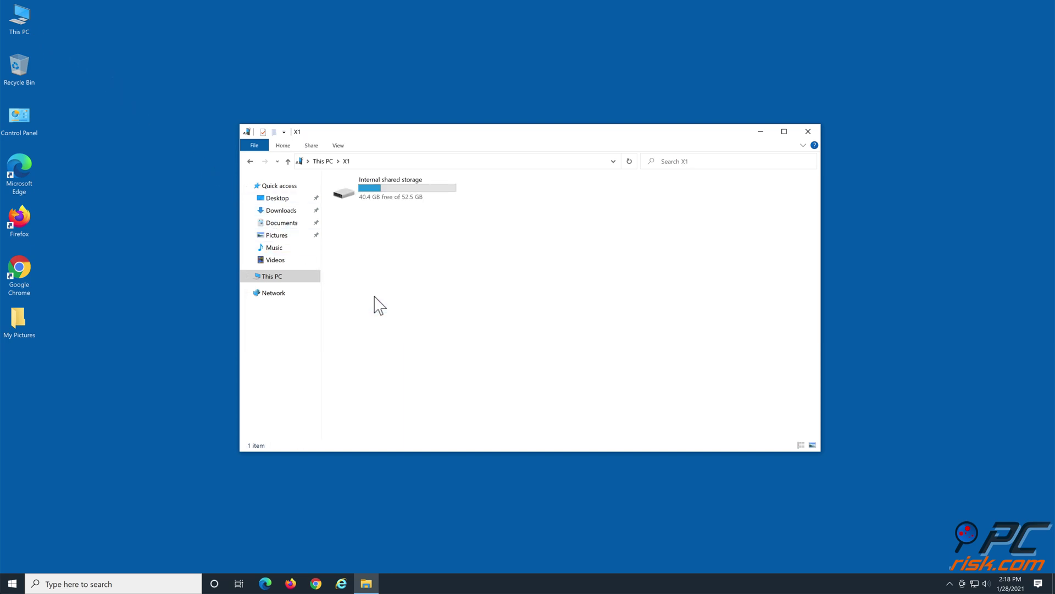
pyautogui.doubleClick(403, 194)
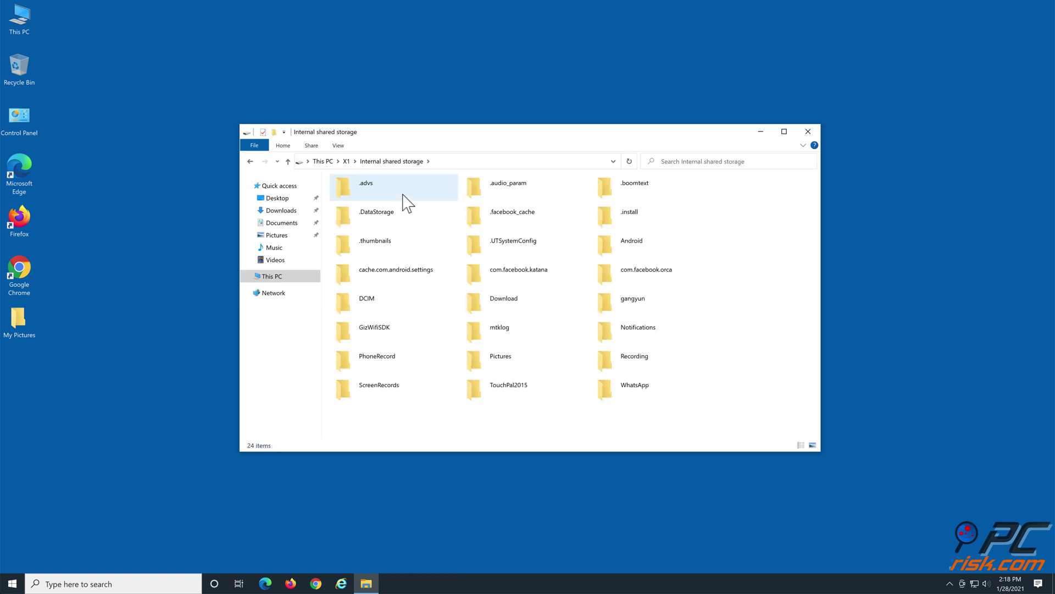
pyautogui.doubleClick(389, 313)
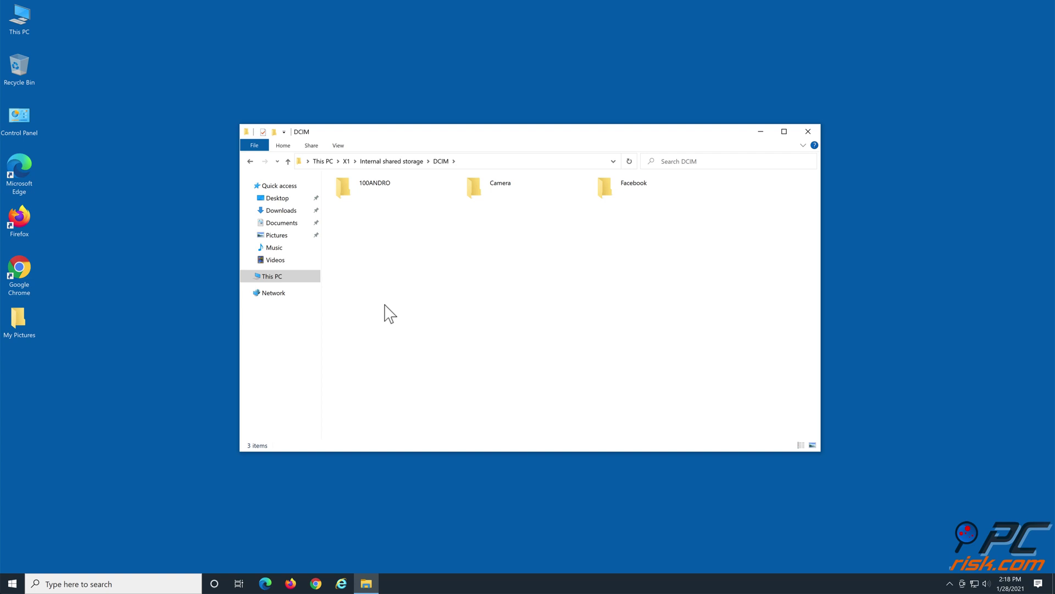
pyautogui.doubleClick(504, 193)
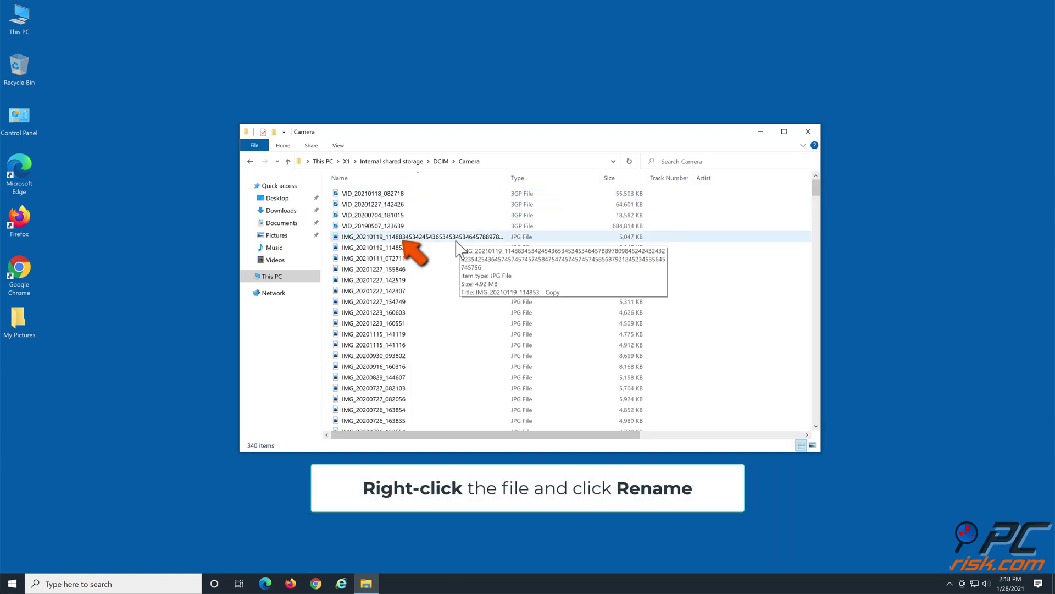
# Step: Trim the excess tail of the long photo name so it reads IMG_20210119_114883
pyautogui.click(449, 238)
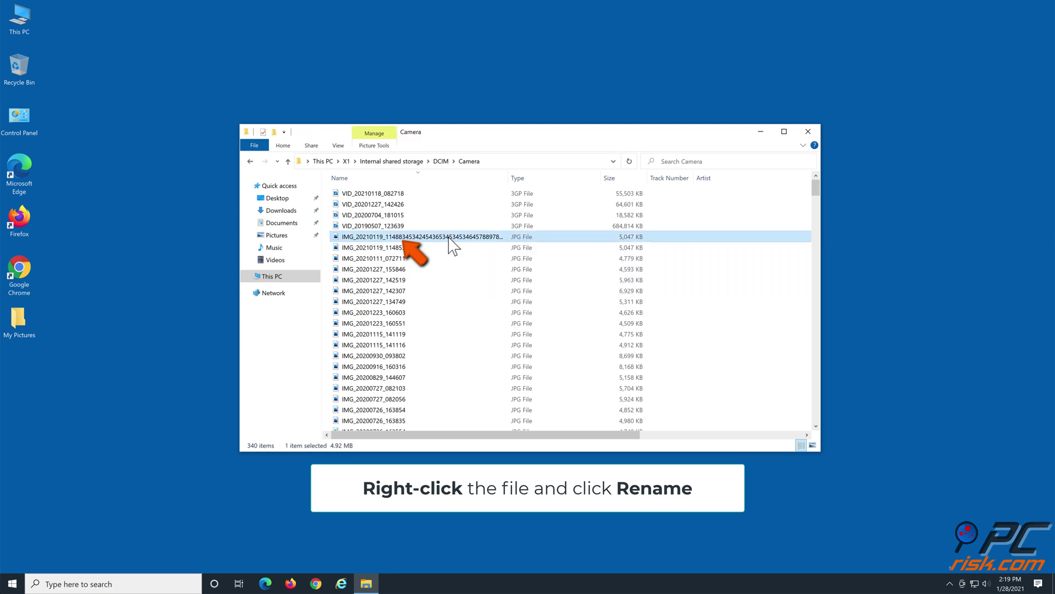
pyautogui.rightClick(449, 238)
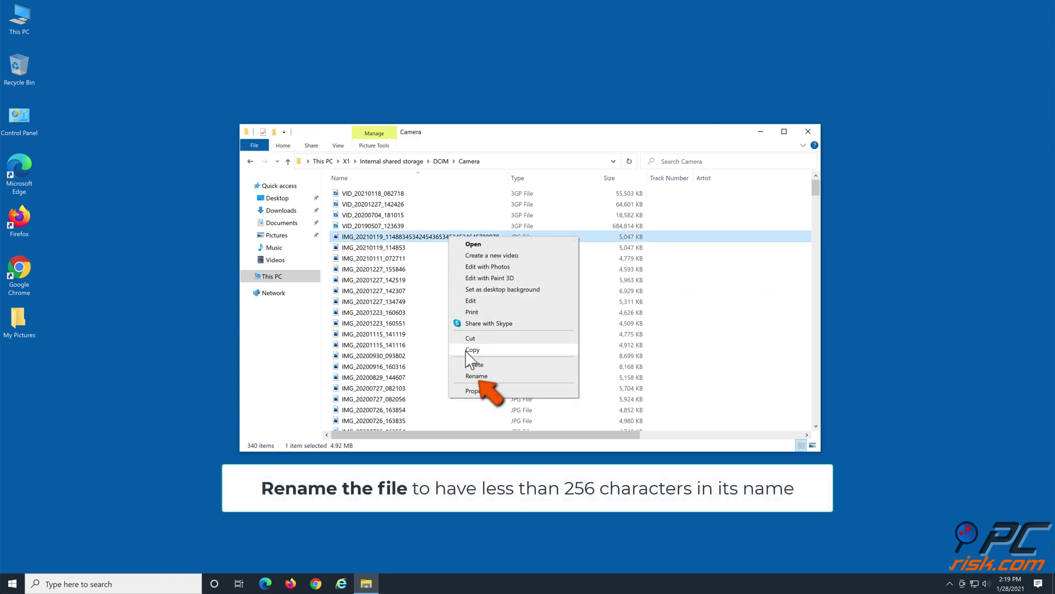
pyautogui.click(473, 376)
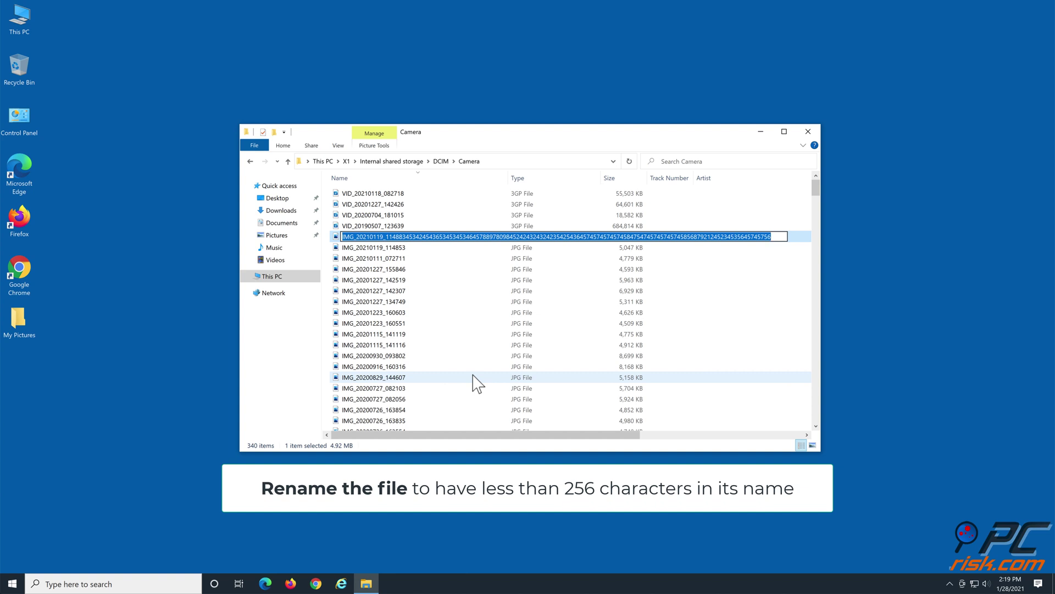
pyautogui.click(778, 237)
pyautogui.moveTo(777, 238); pyautogui.dragTo(408, 241)
pyautogui.press('BackSpace')
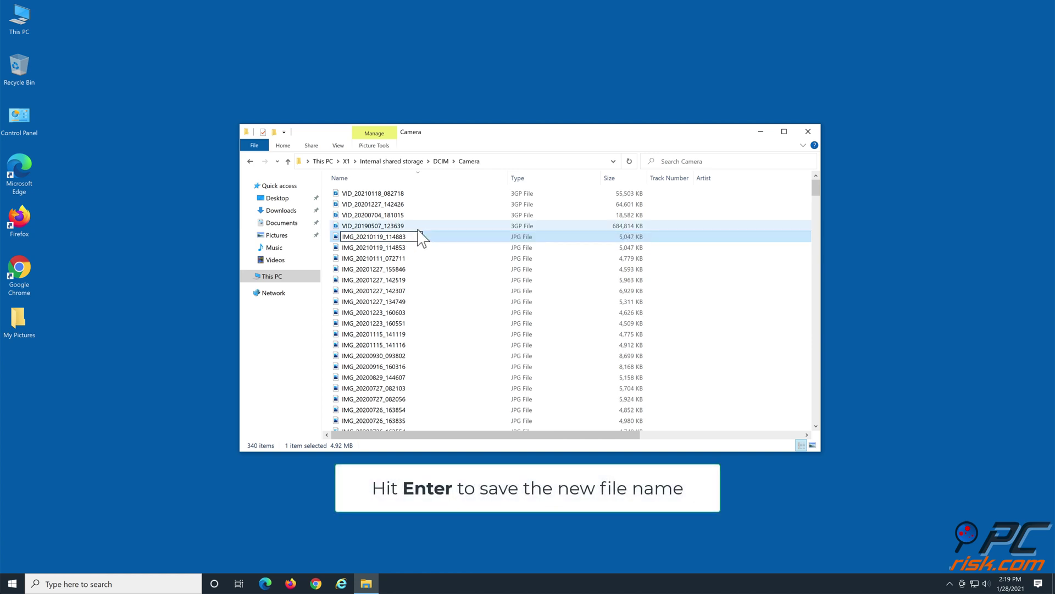
pyautogui.press('Return')
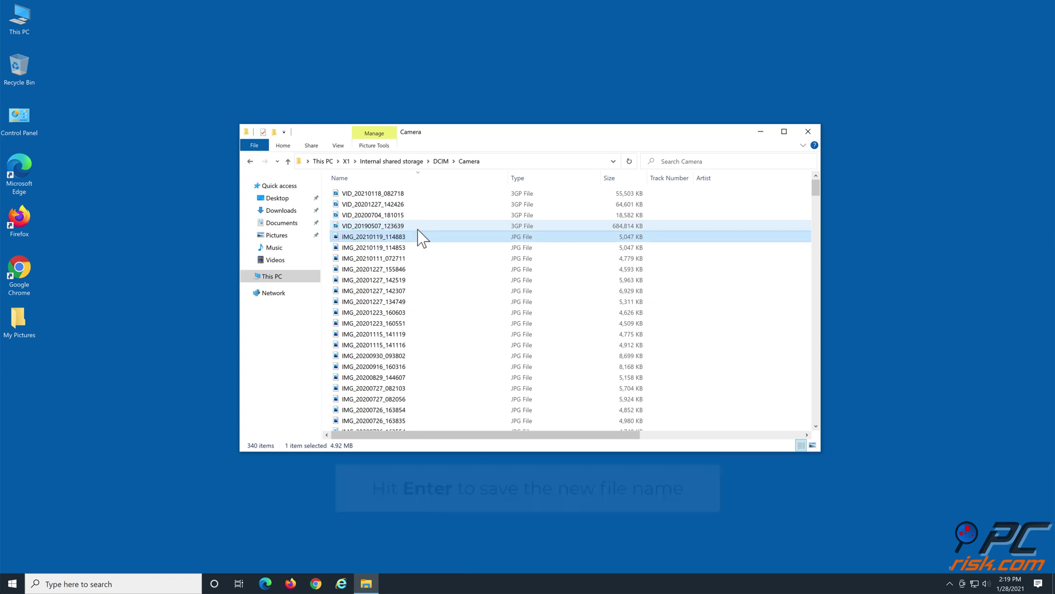
pyautogui.click(325, 238)
# Step: Copy the 12 photos starting at IMG_20210119_114883 into My Pictures, then close the Camera window
pyautogui.click(341, 237)
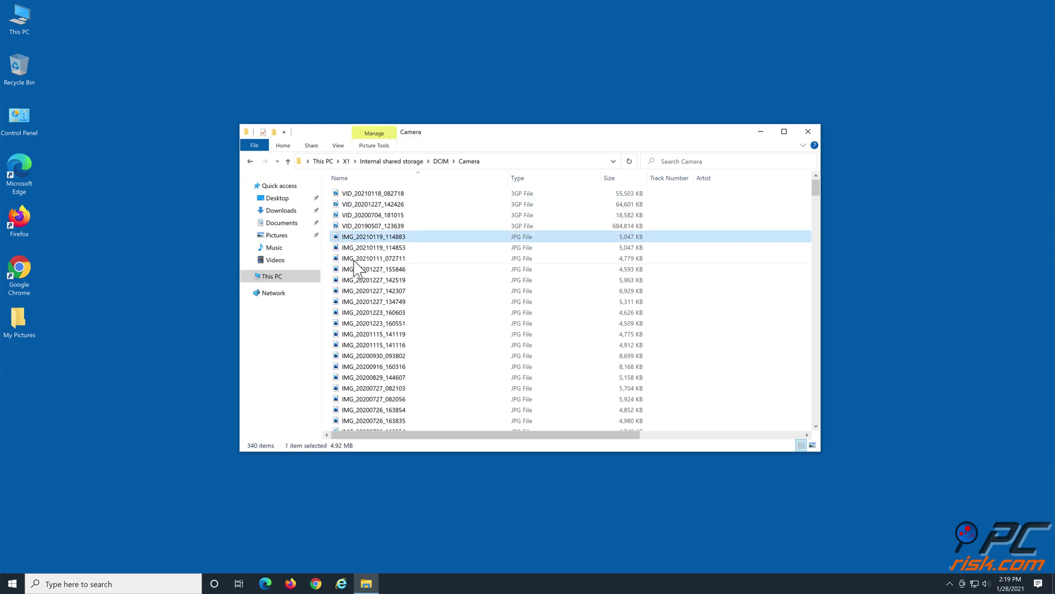
pyautogui.keyDown('shift'); pyautogui.click(382, 355); pyautogui.keyUp('shift')
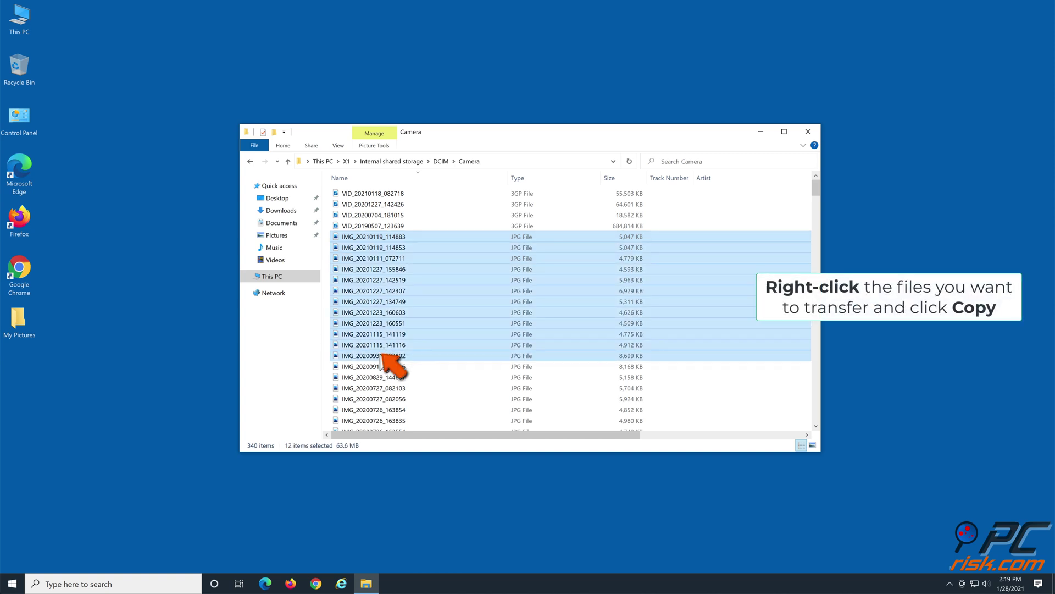
pyautogui.rightClick(382, 355)
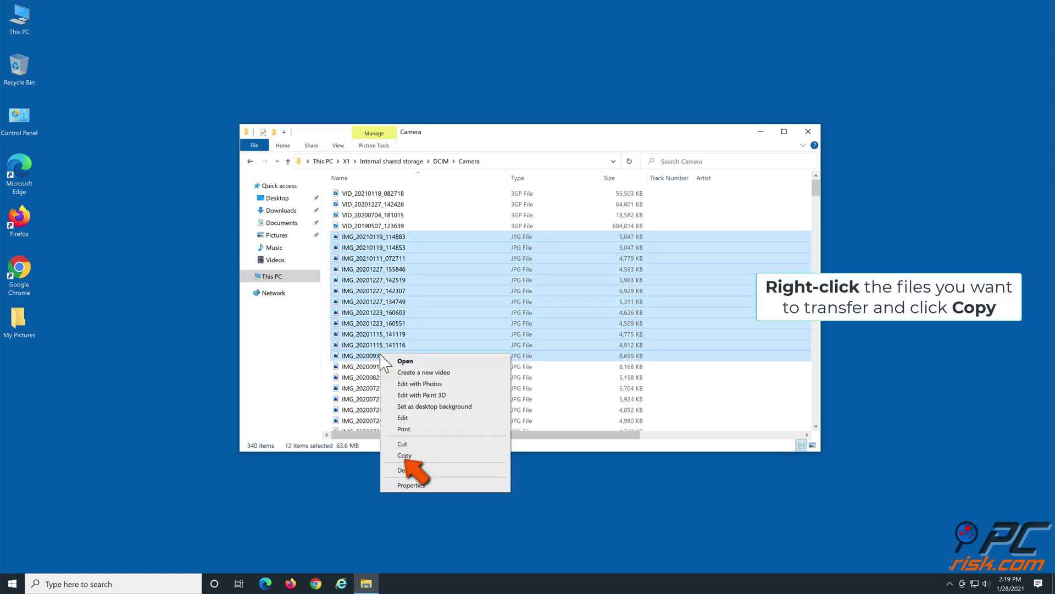
pyautogui.click(407, 454)
pyautogui.rightClick(17, 322)
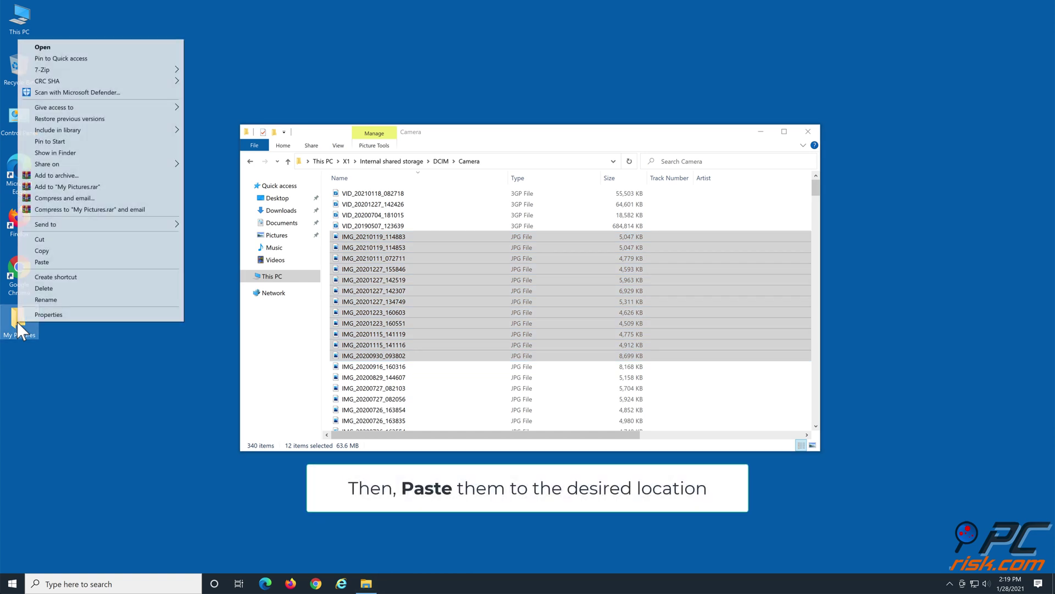
pyautogui.click(44, 262)
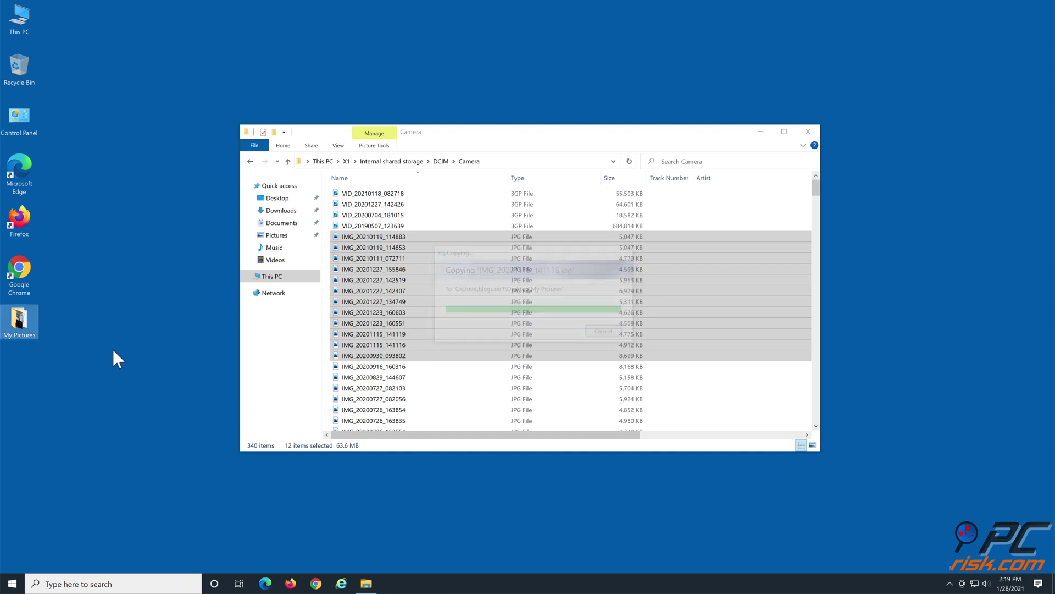
pyautogui.click(808, 132)
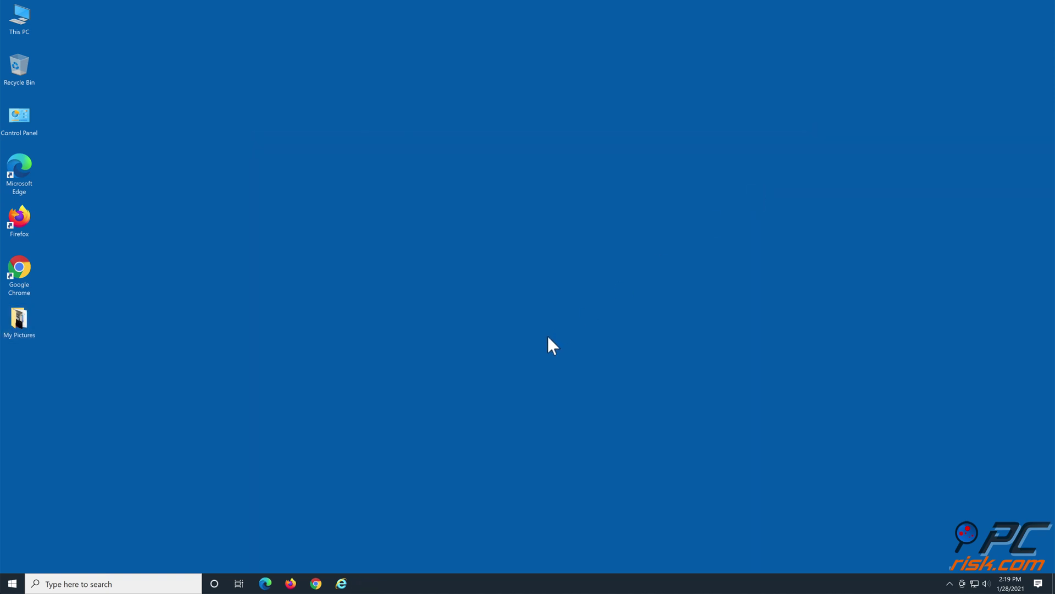